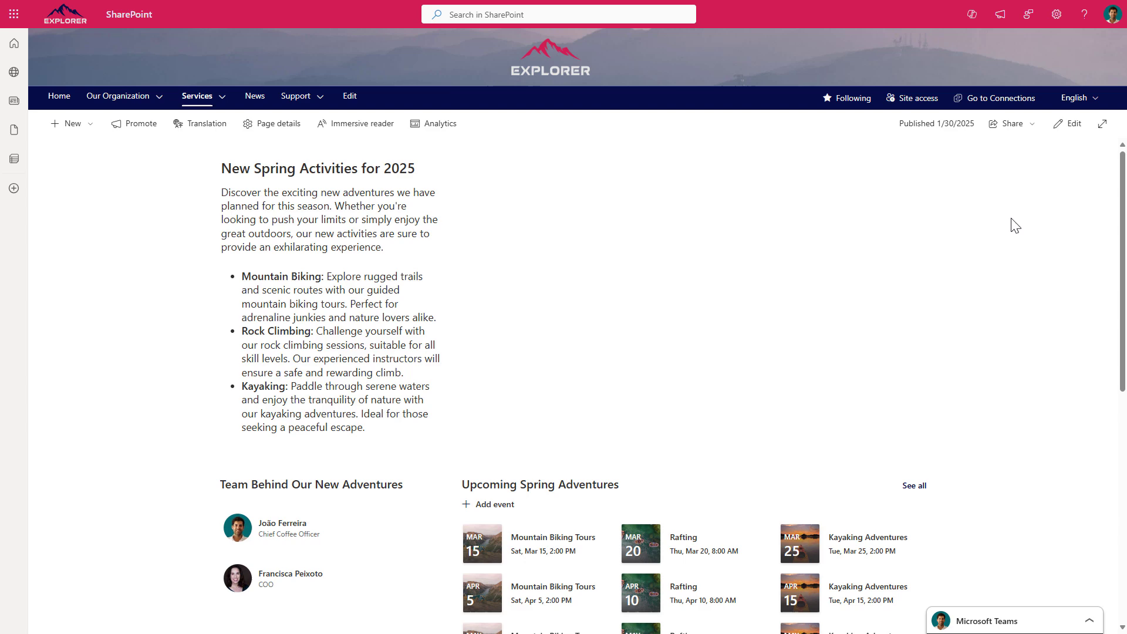
# - Enter edit mode and insert a Hero web part into the empty right column
pyautogui.click(1061, 135)
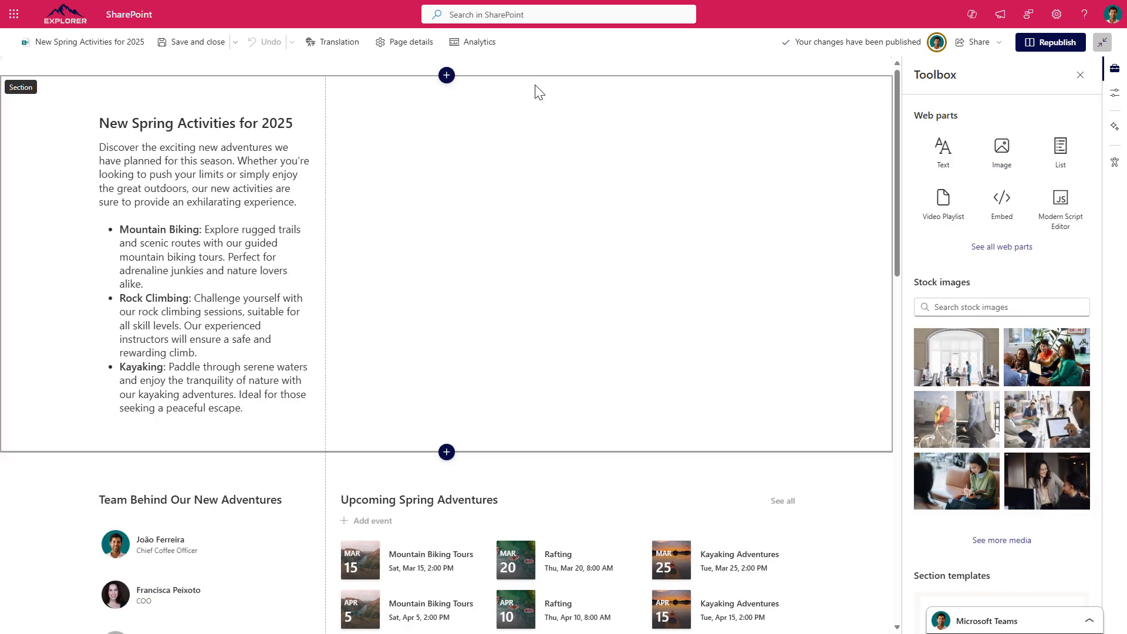
pyautogui.click(567, 95)
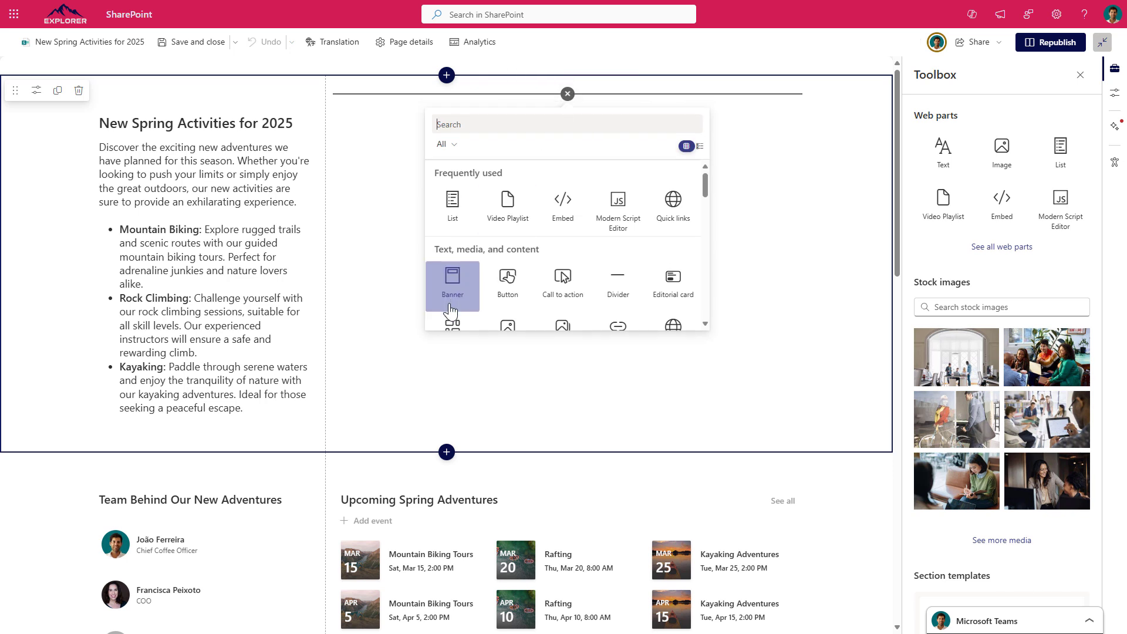
pyautogui.scroll(-1, 453, 302)
pyautogui.click(453, 273)
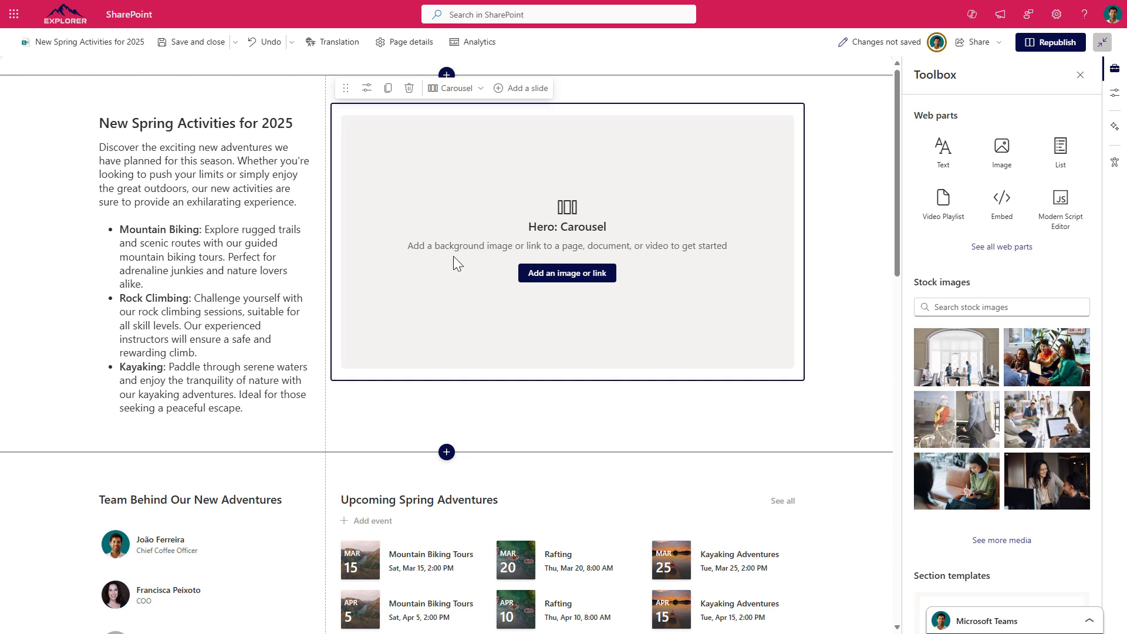
# - Keep the Carousel layout and make Camp-Under-the-Stars.aspx from Site Pages the first slide
pyautogui.click(456, 88)
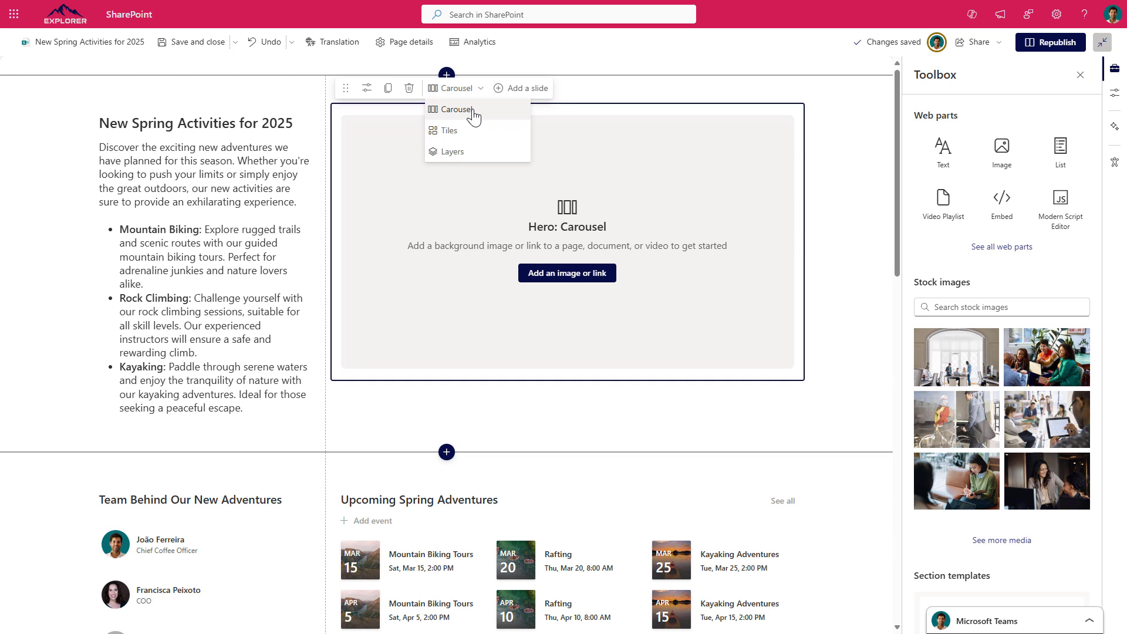
pyautogui.click(647, 201)
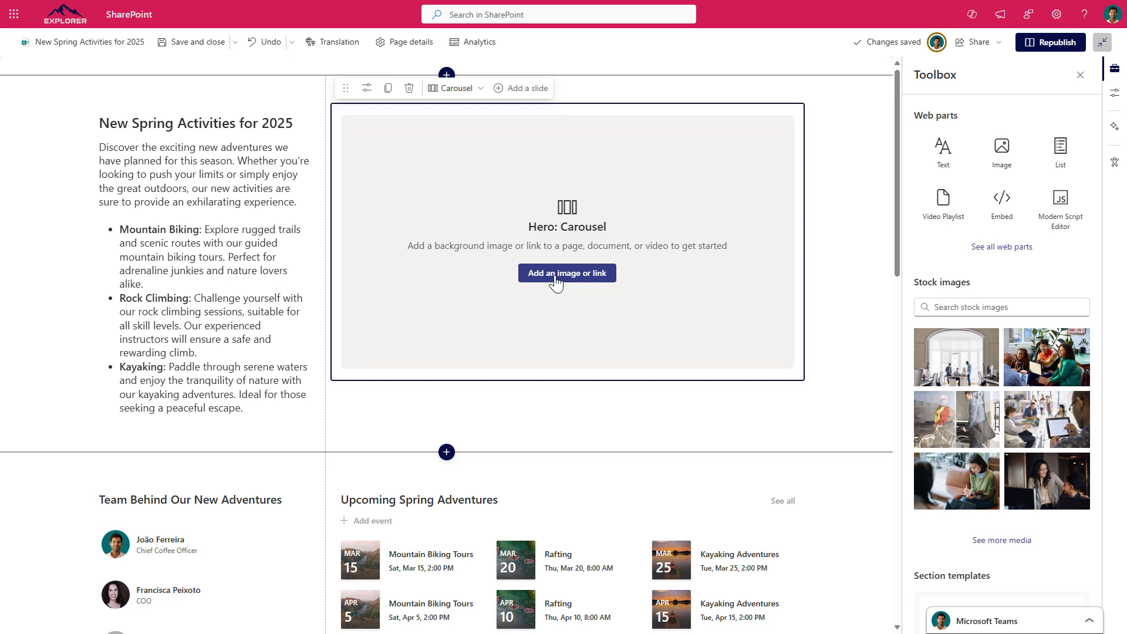
pyautogui.click(555, 276)
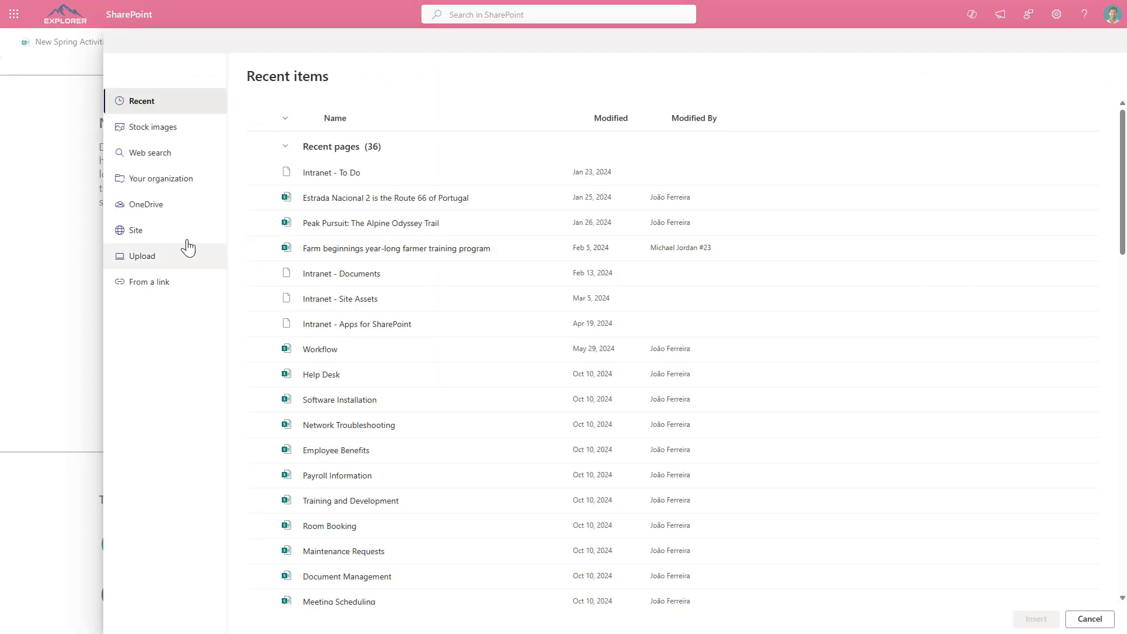
pyautogui.click(186, 247)
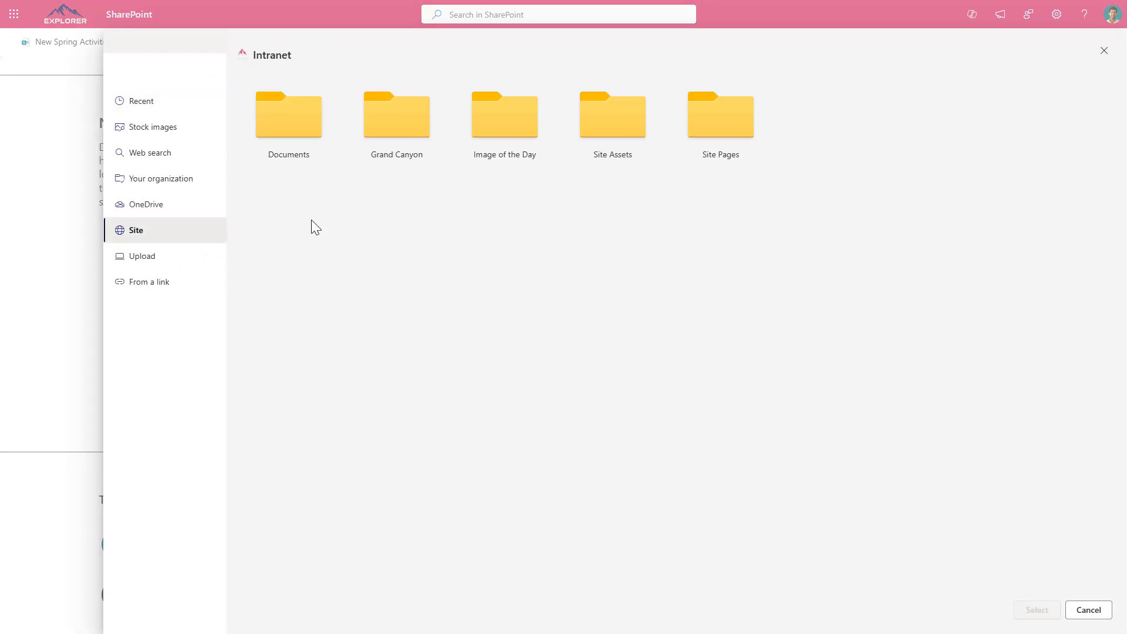
pyautogui.click(711, 125)
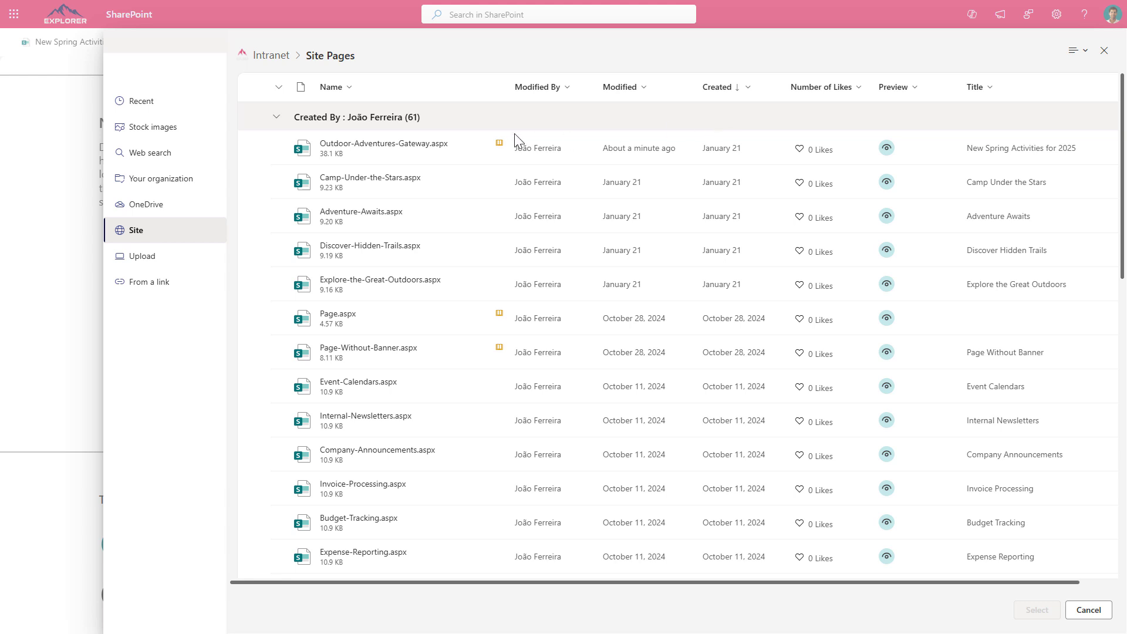
pyautogui.click(257, 185)
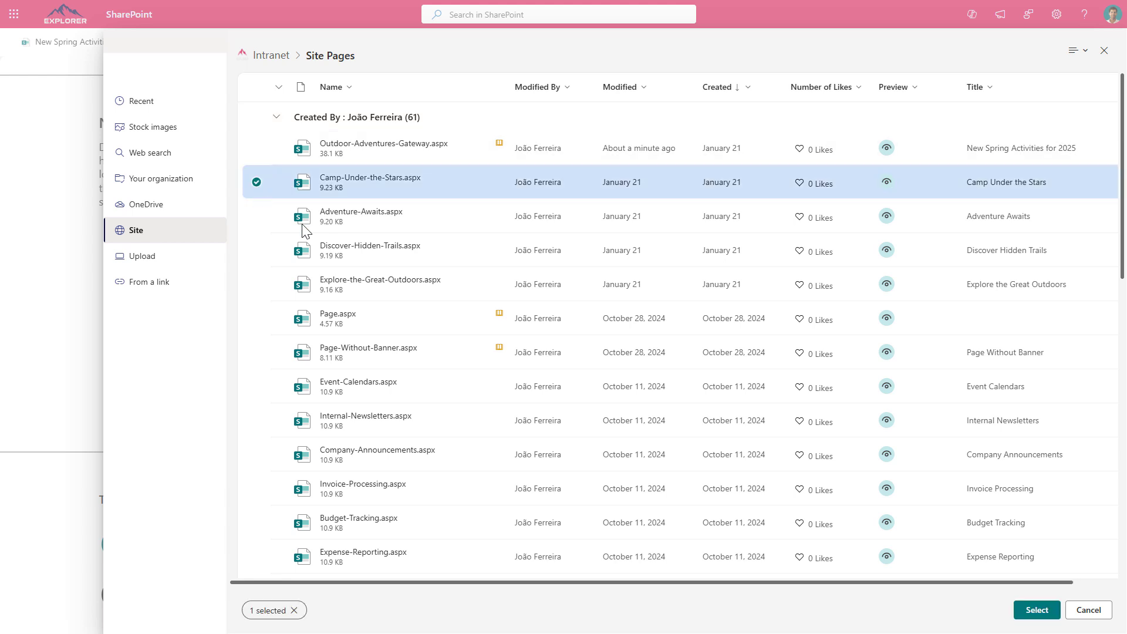
pyautogui.click(1037, 609)
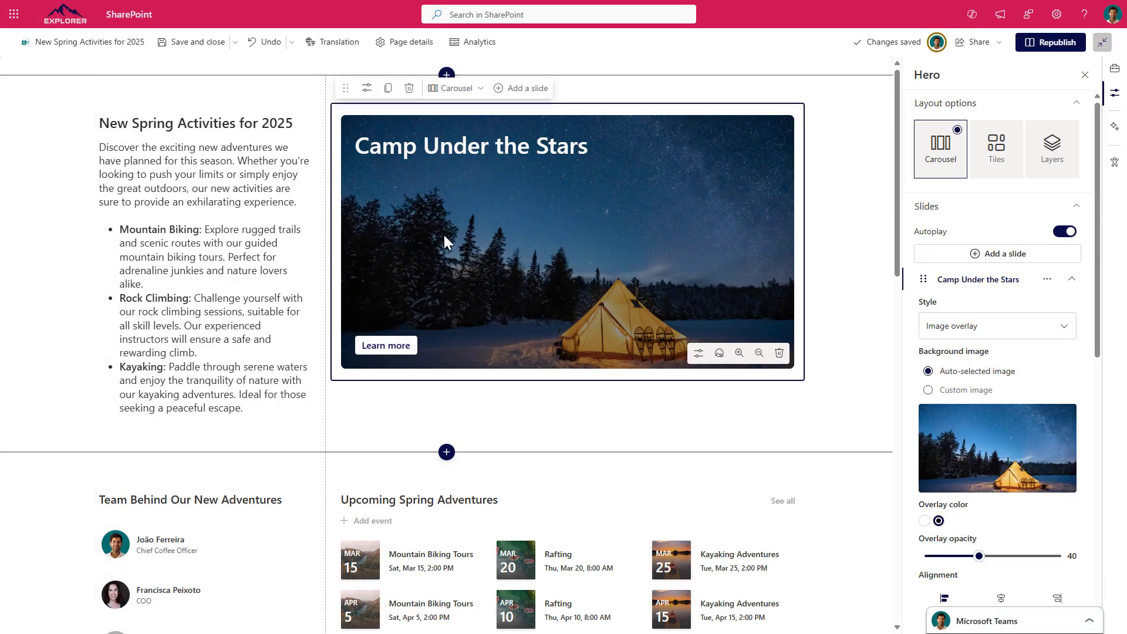
pyautogui.click(443, 235)
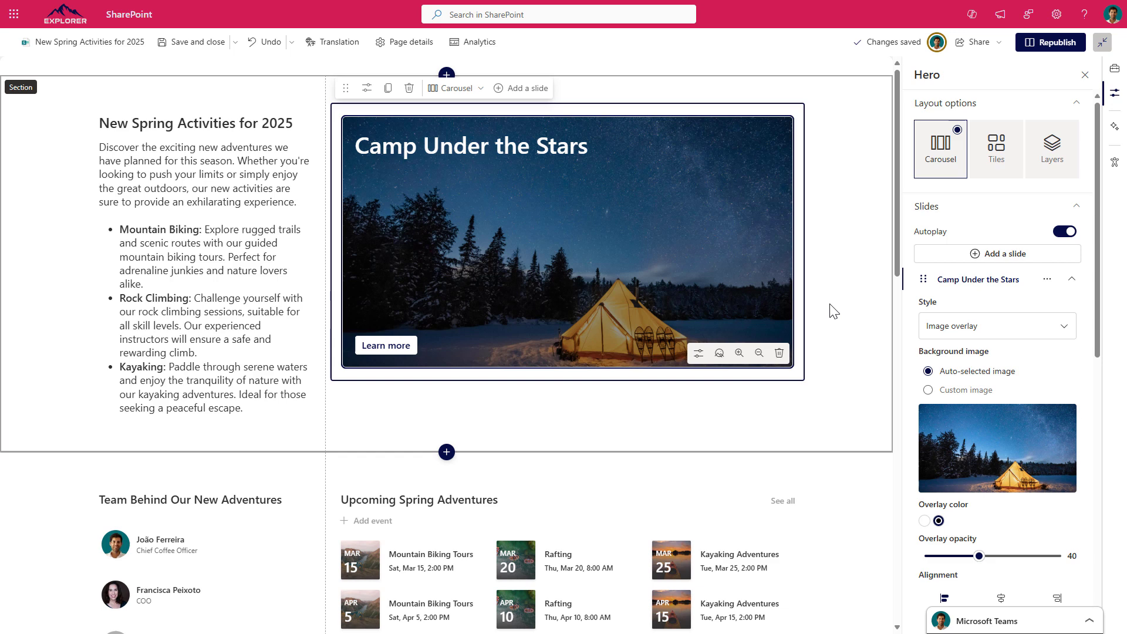
pyautogui.click(1004, 334)
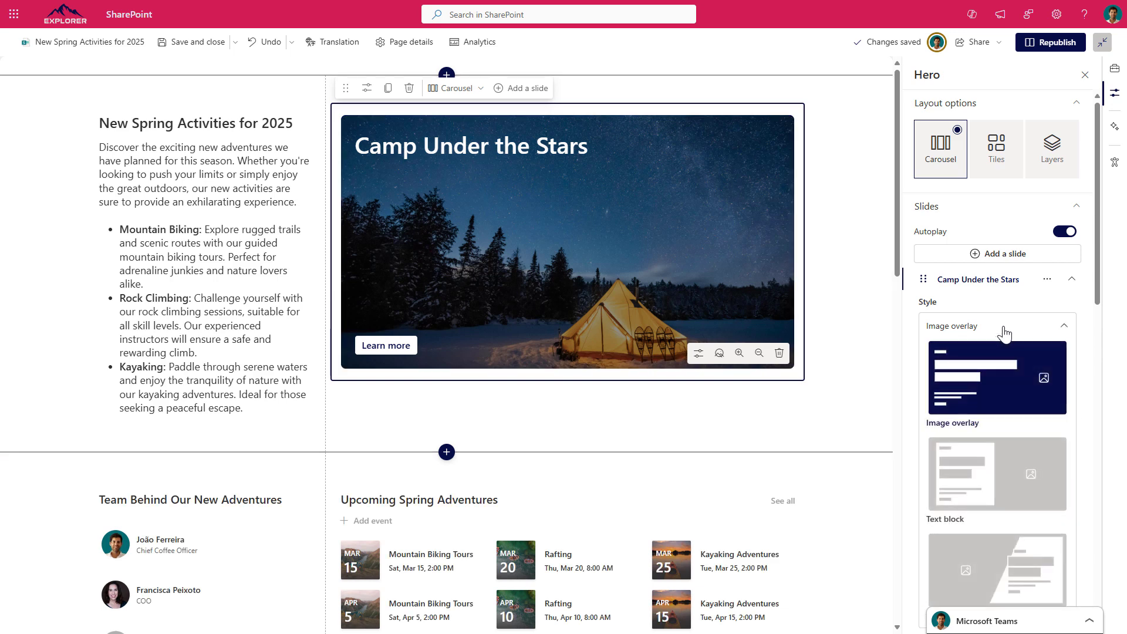
pyautogui.scroll(-2, 1004, 333)
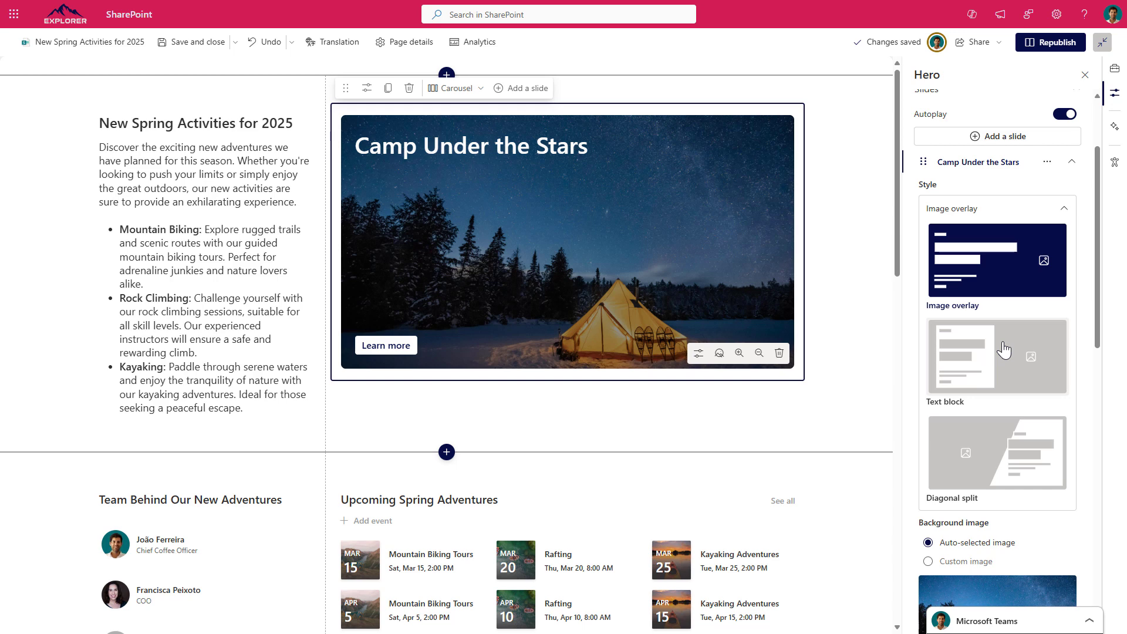
pyautogui.click(1056, 208)
pyautogui.scroll(-3, 1050, 247)
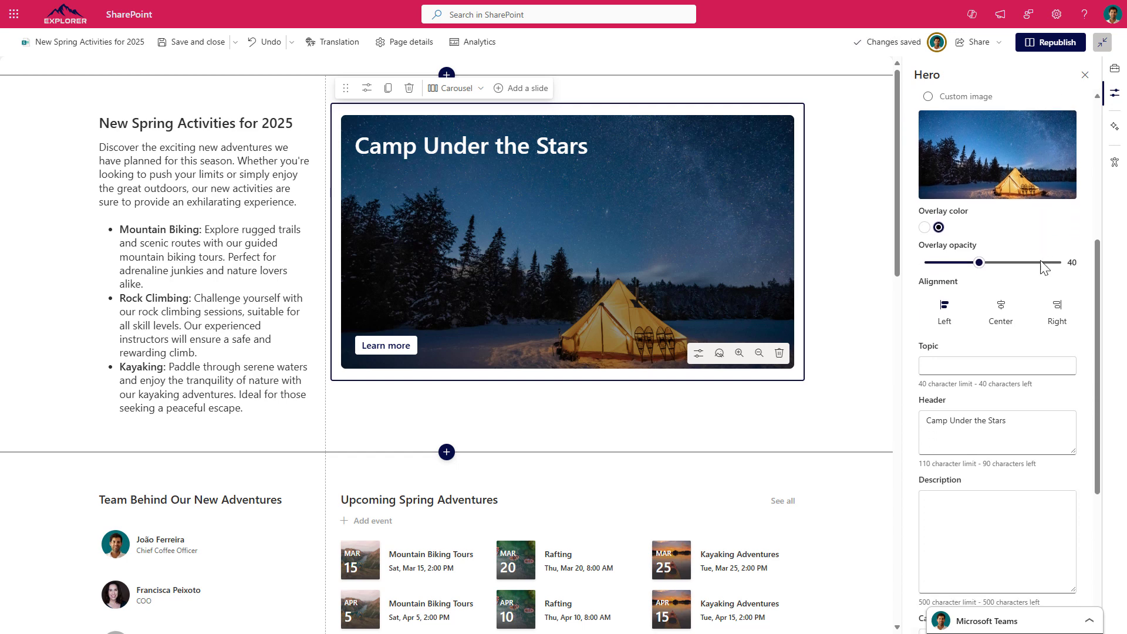
pyautogui.click(984, 367)
pyautogui.write('2025 ')
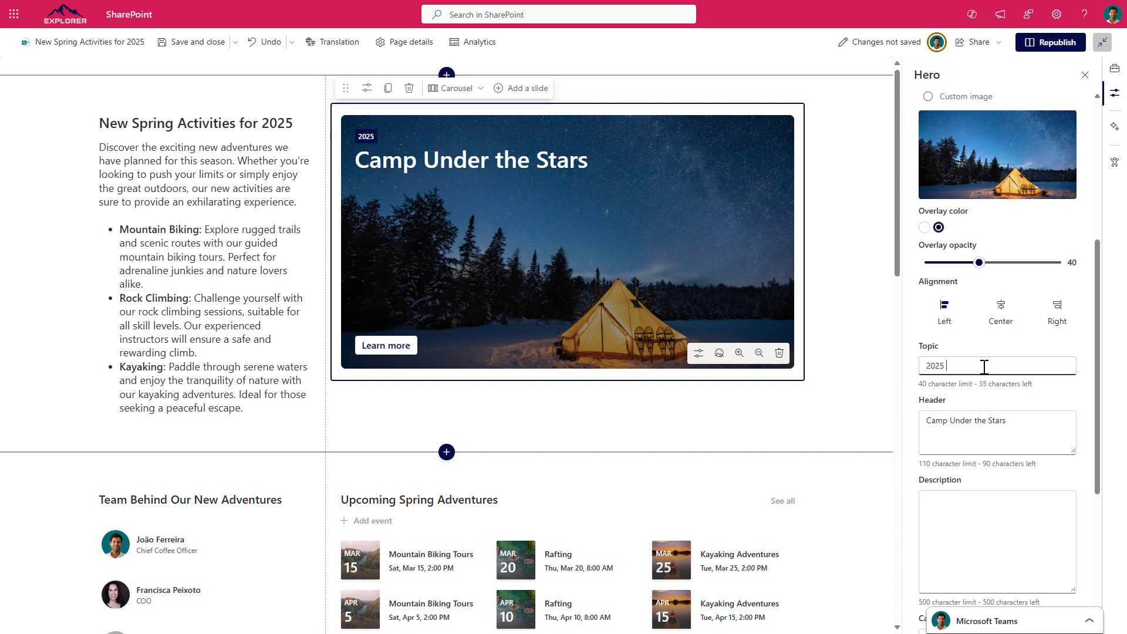
pyautogui.write('New Activities')
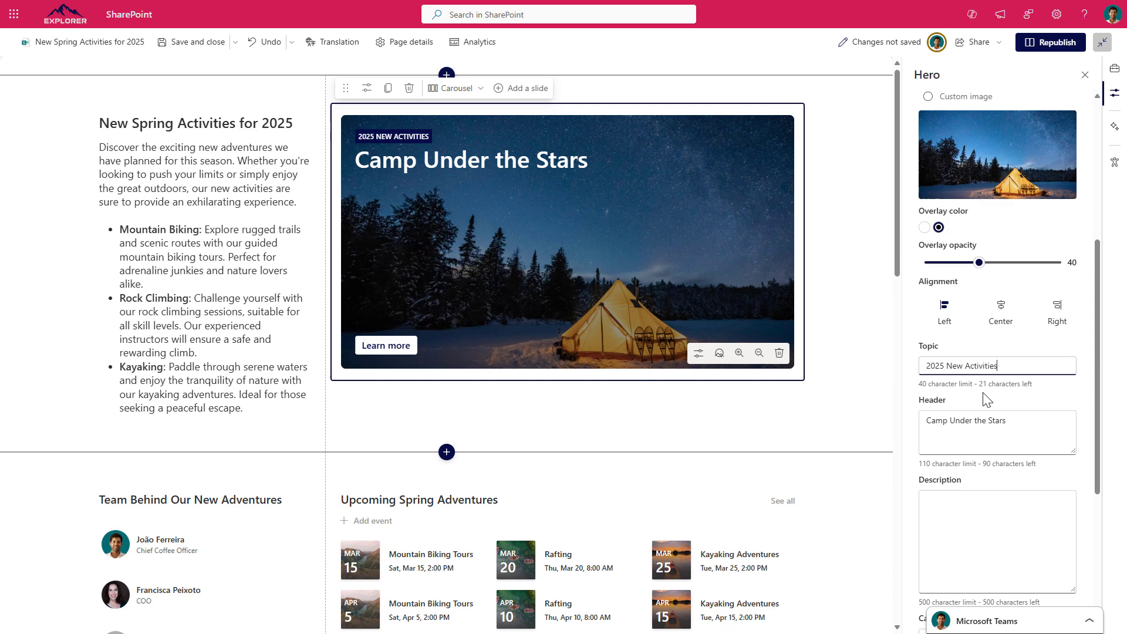
pyautogui.click(994, 503)
pyautogui.write("Our camping trips provide the perfect opportunity to unwind, relax, and enjoy the great outdoors. From setting up camp to cooking over an open fire, we've got everything for a memorable camping experience.")
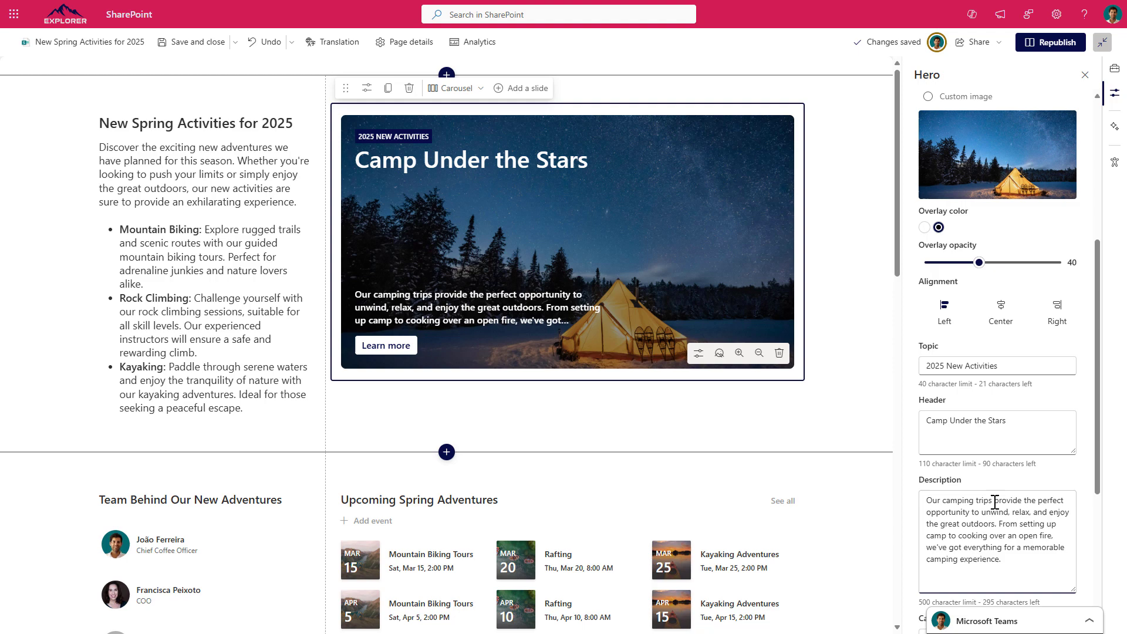
pyautogui.click(1001, 317)
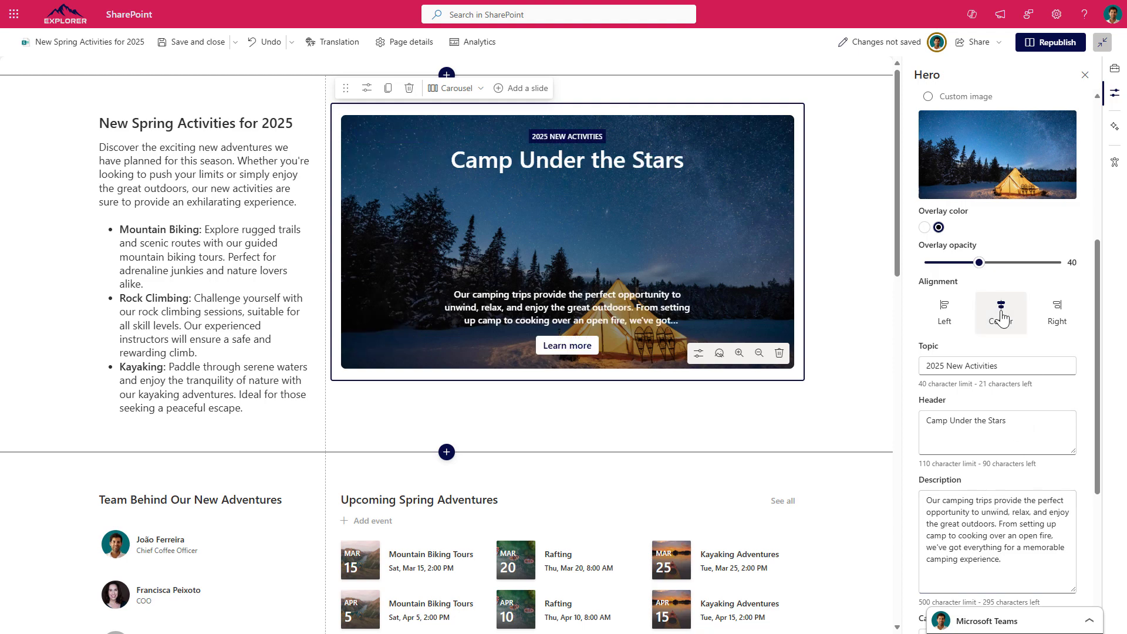
pyautogui.click(1056, 314)
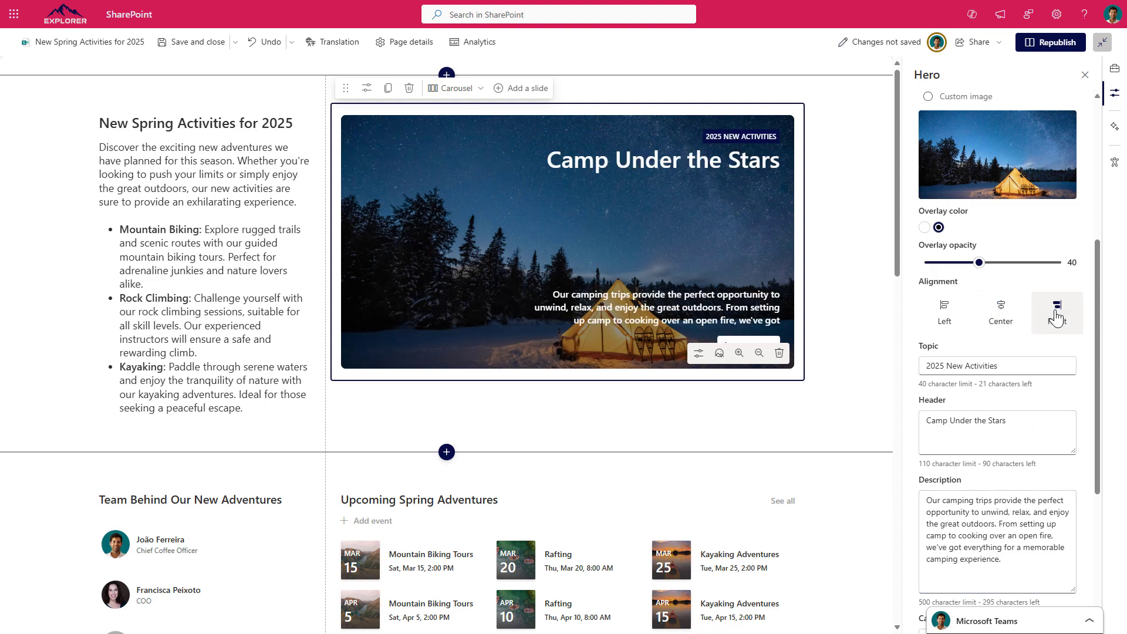
pyautogui.scroll(8, 1033, 328)
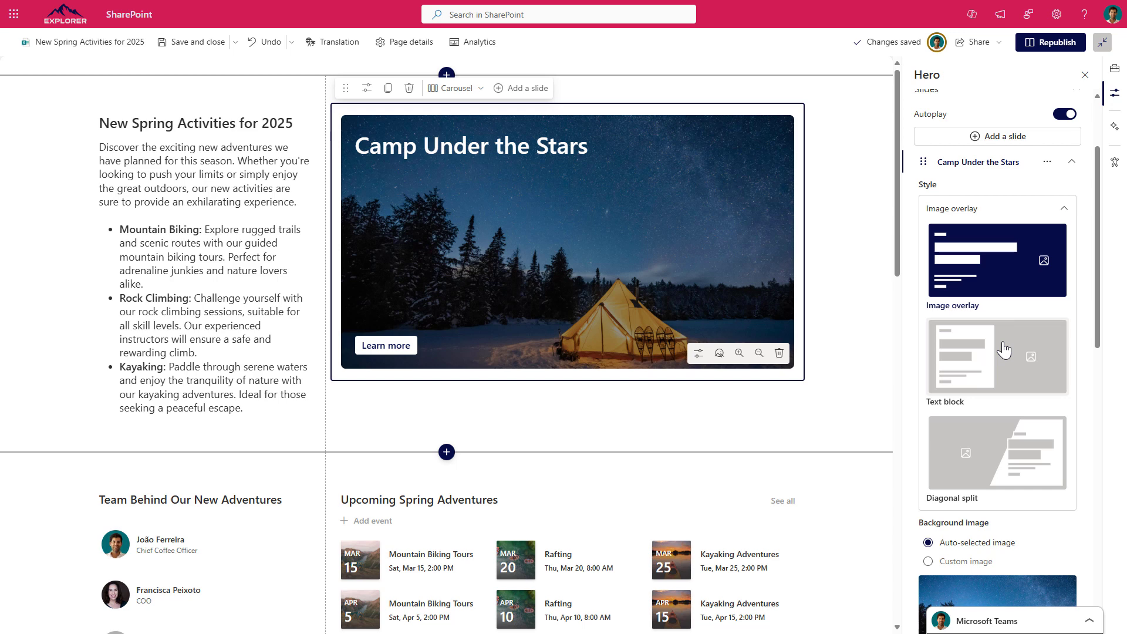
pyautogui.click(1003, 349)
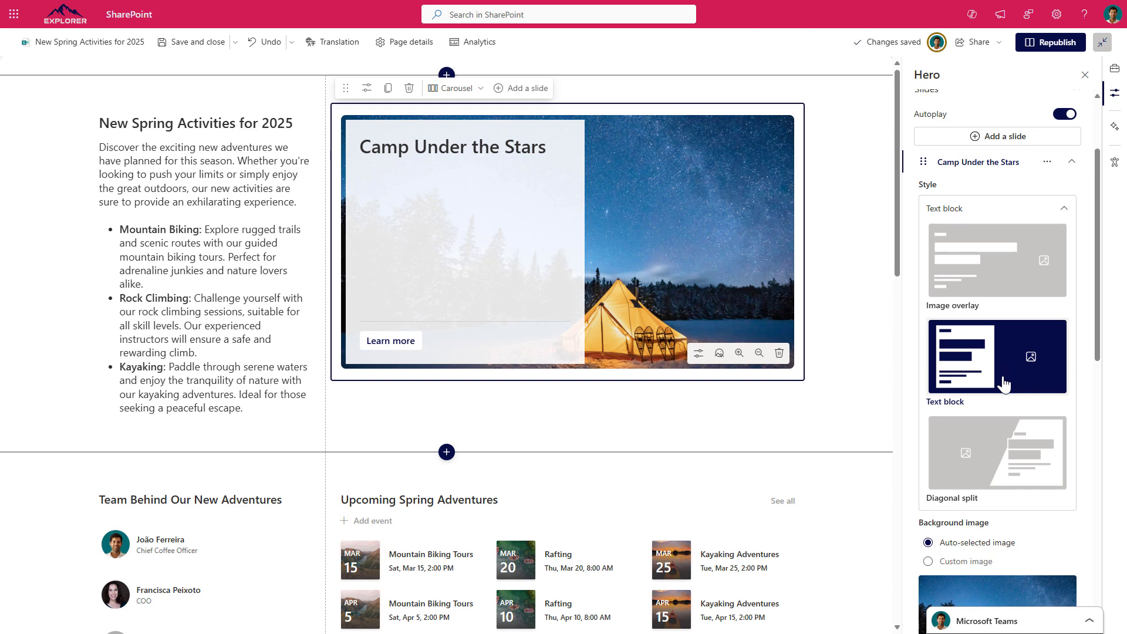
pyautogui.click(997, 463)
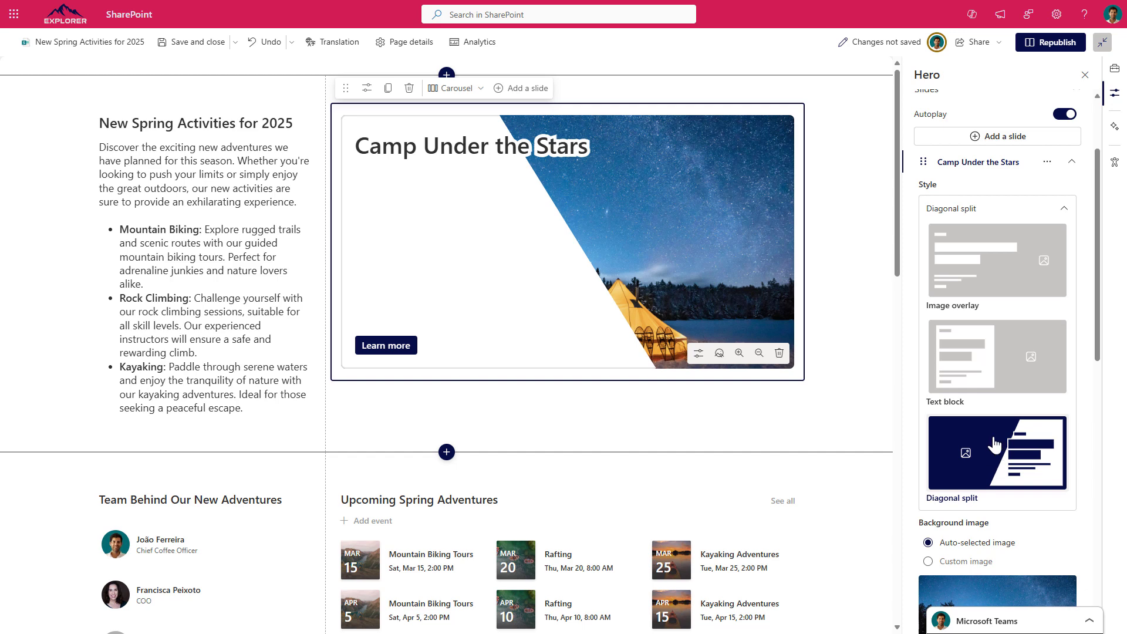
pyautogui.click(986, 276)
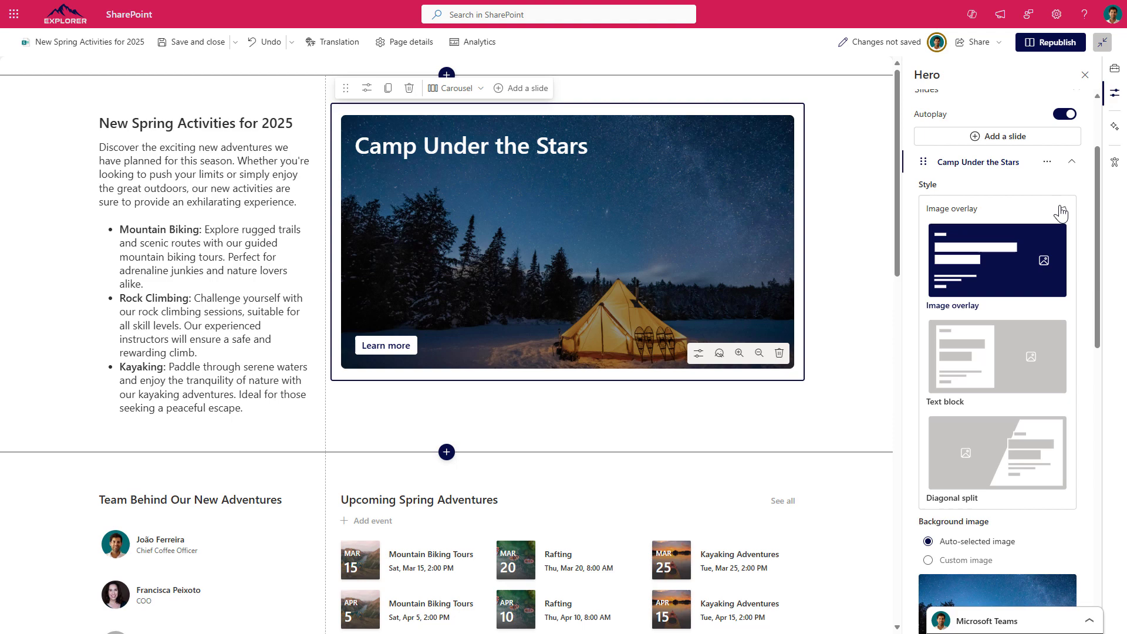
# - Give the Camp Under the Stars slide the topic '2025 New Activities' and paste its camping description
pyautogui.click(1060, 209)
pyautogui.scroll(-3, 1045, 265)
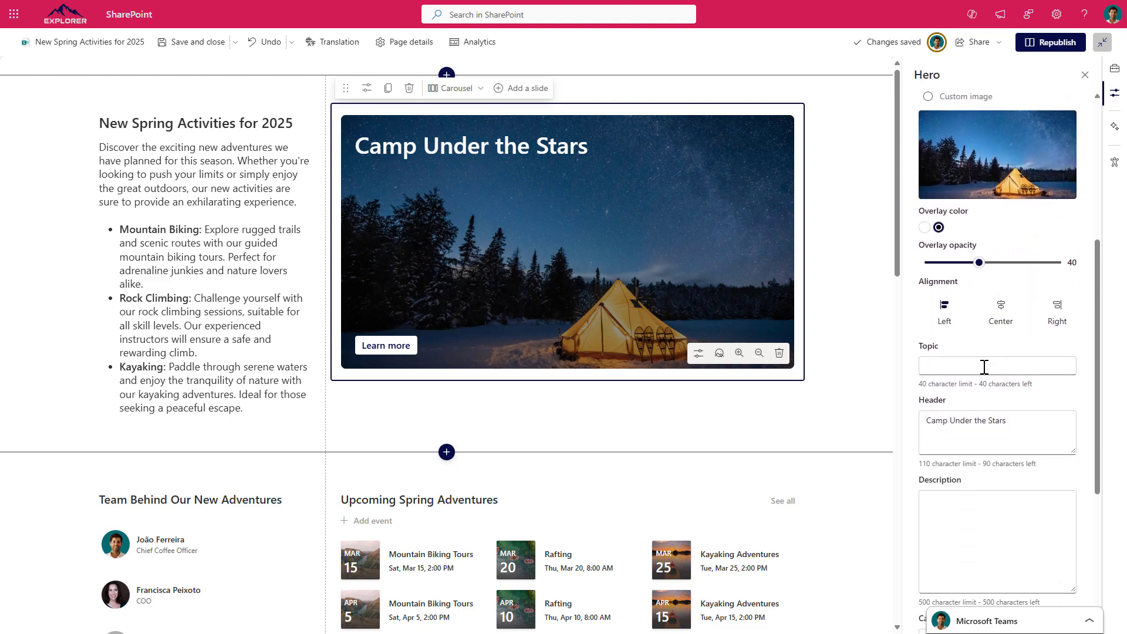
pyautogui.click(983, 367)
pyautogui.write('2025 ')
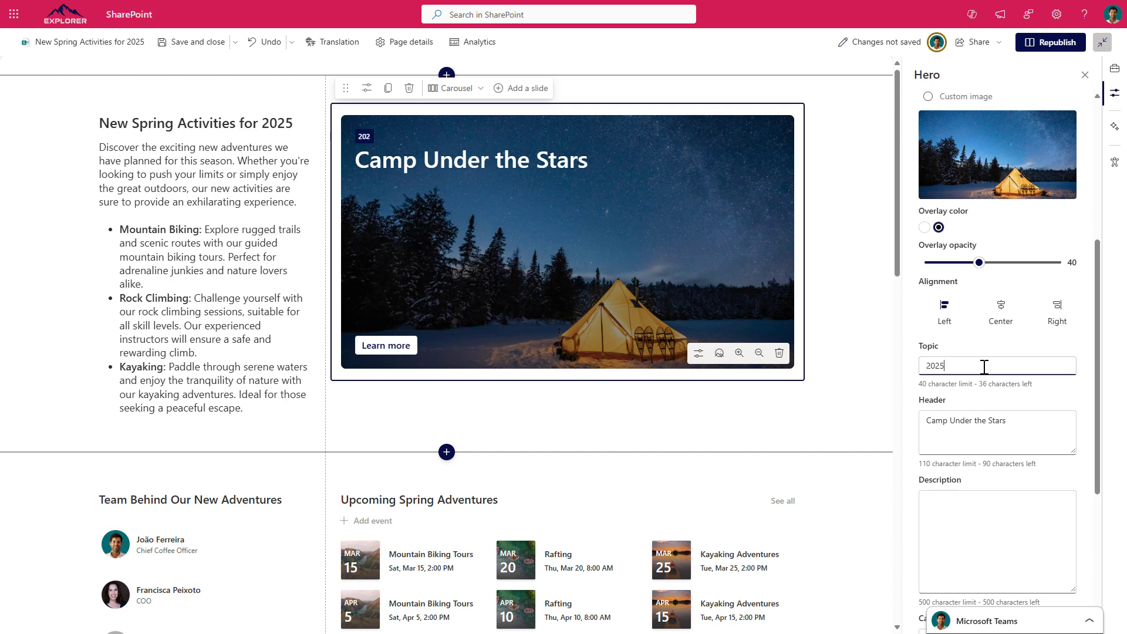
pyautogui.write('New')
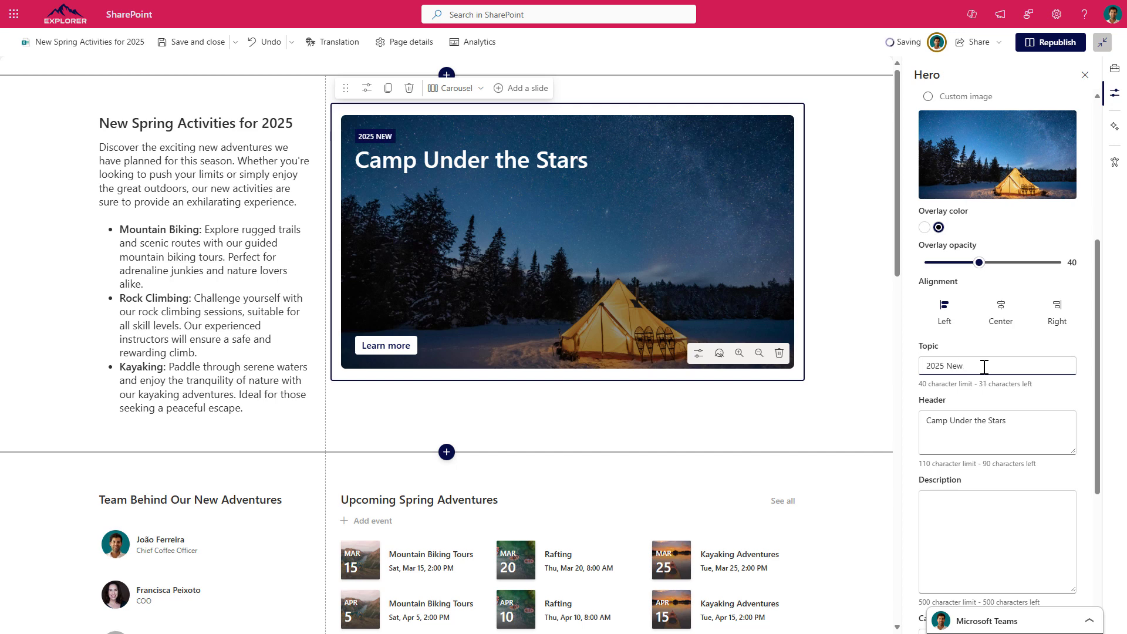
pyautogui.write(' Activi')
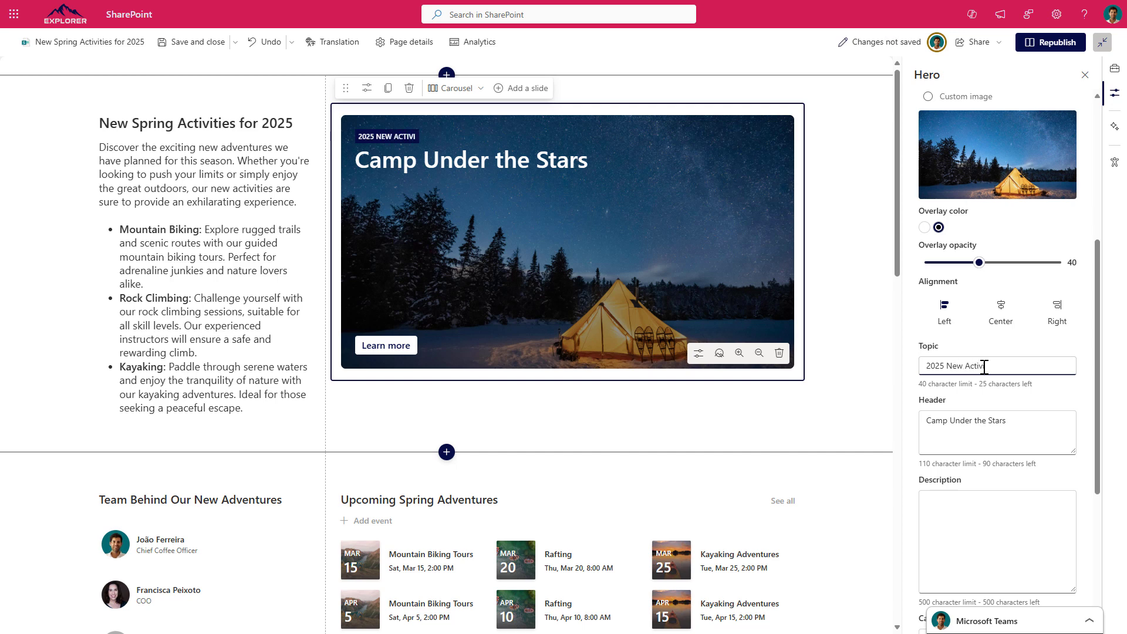
pyautogui.write('ties')
pyautogui.click(994, 502)
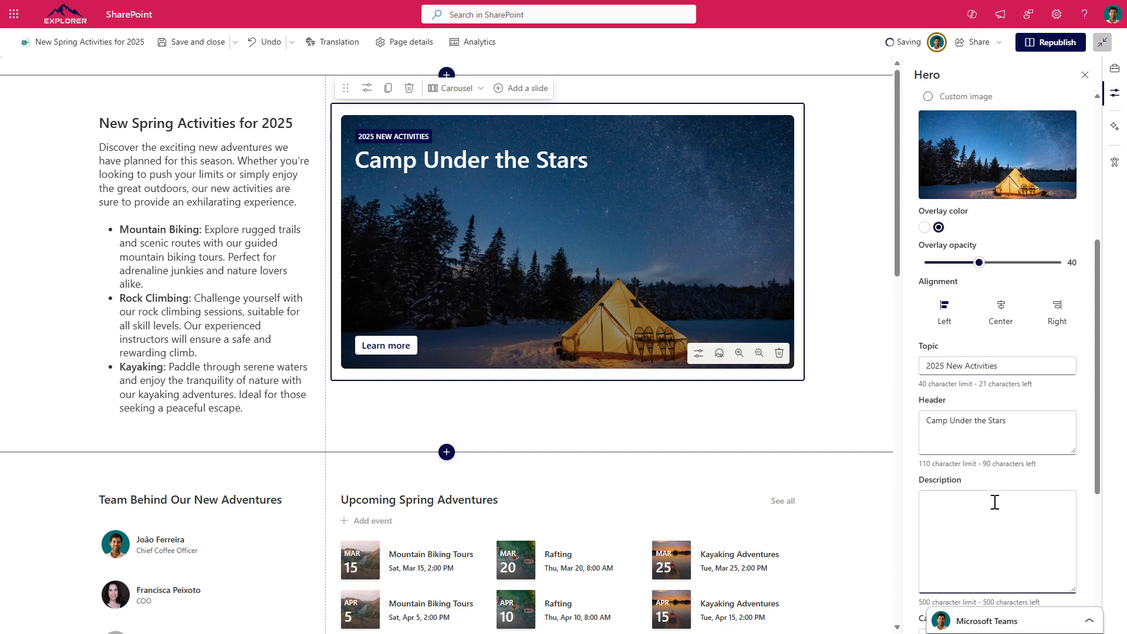
pyautogui.write("Our camping trips provide the perfect opportunity to unwind, relax, and enjoy the great outdoors. From setting up camp to cooking over an open fire, we've got everything for a memorable camping experience.")
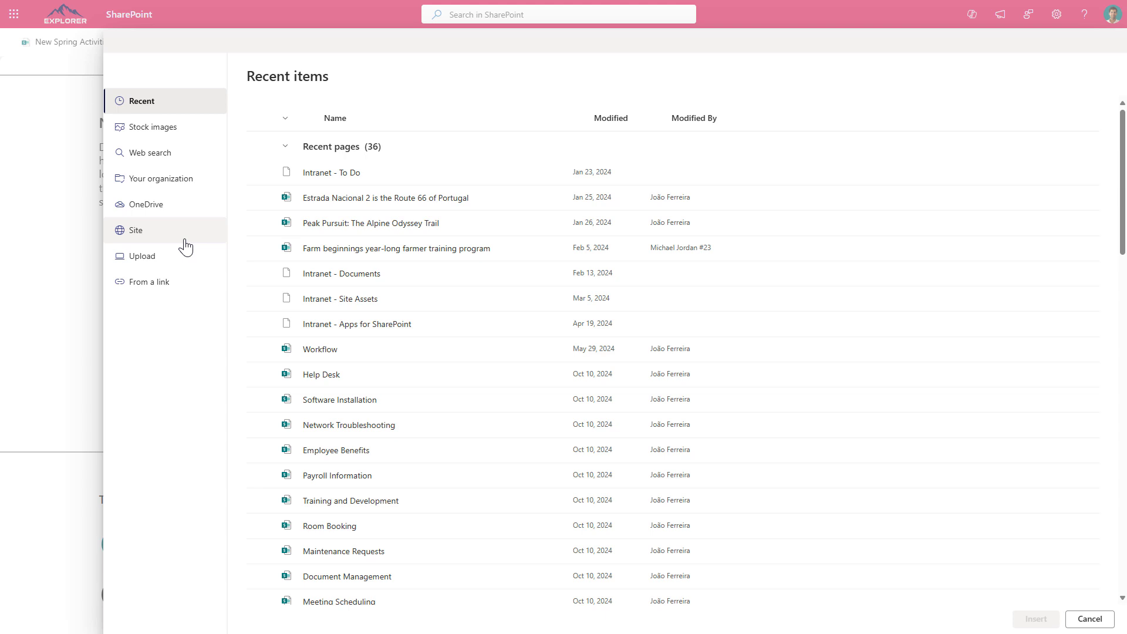
# - Re-link the slide to Camp-Under-the-Stars.aspx from the site's Site Pages library
pyautogui.click(185, 237)
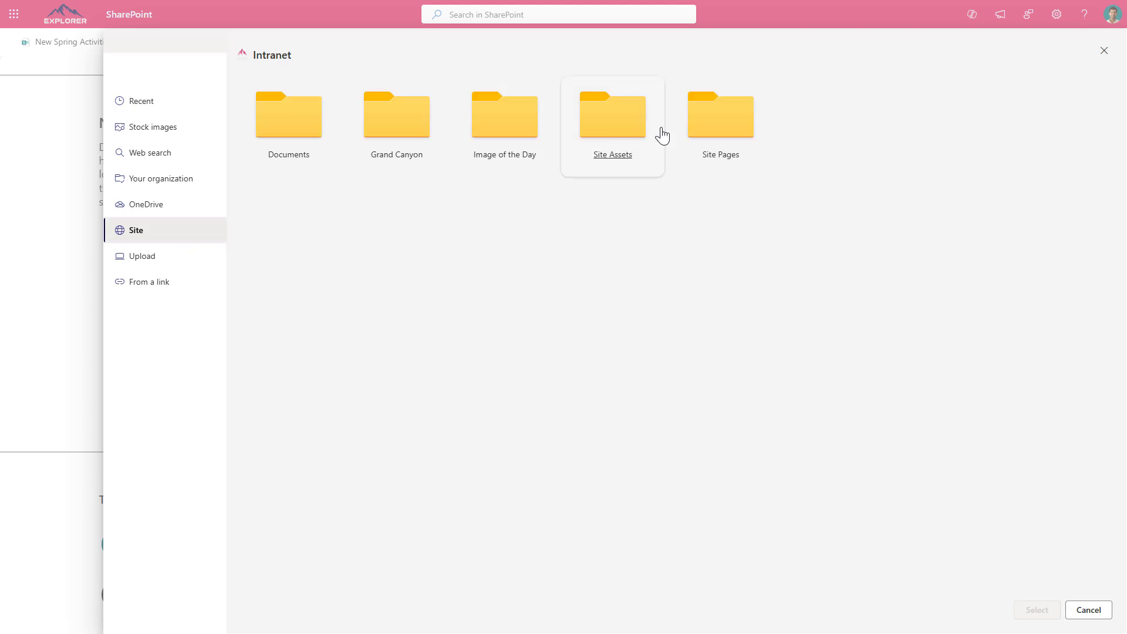
pyautogui.click(710, 125)
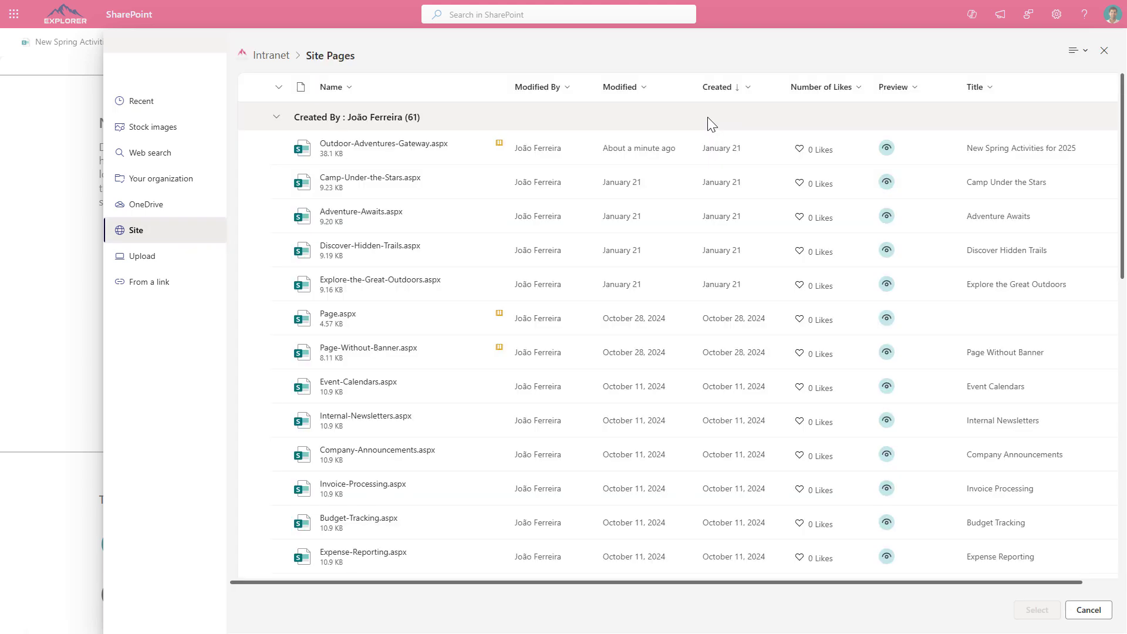
pyautogui.click(257, 185)
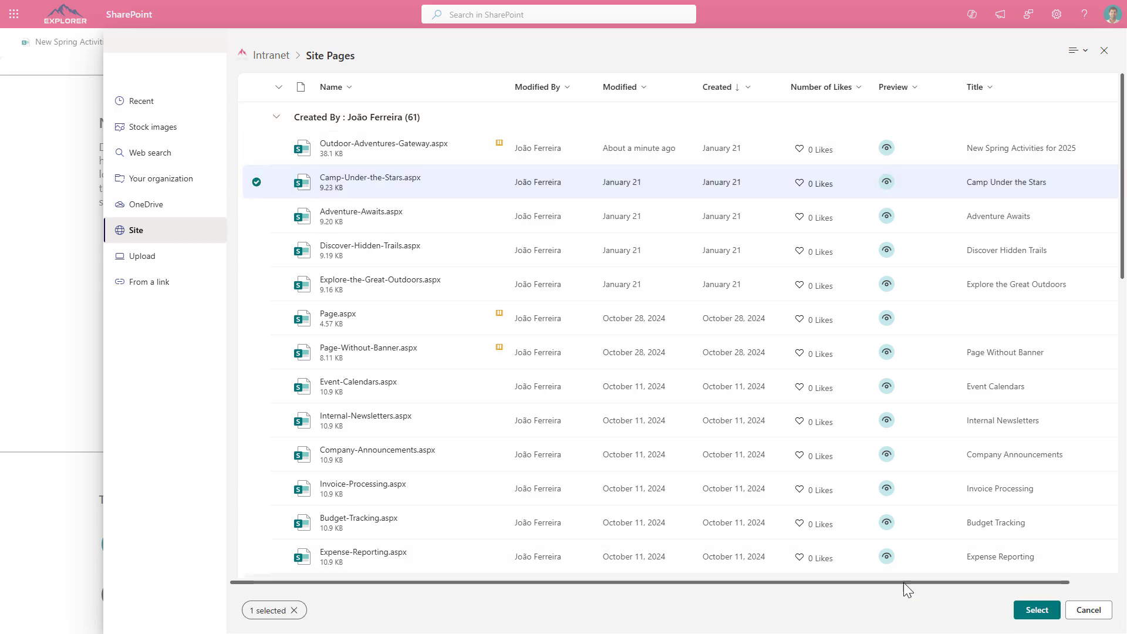
pyautogui.click(1041, 618)
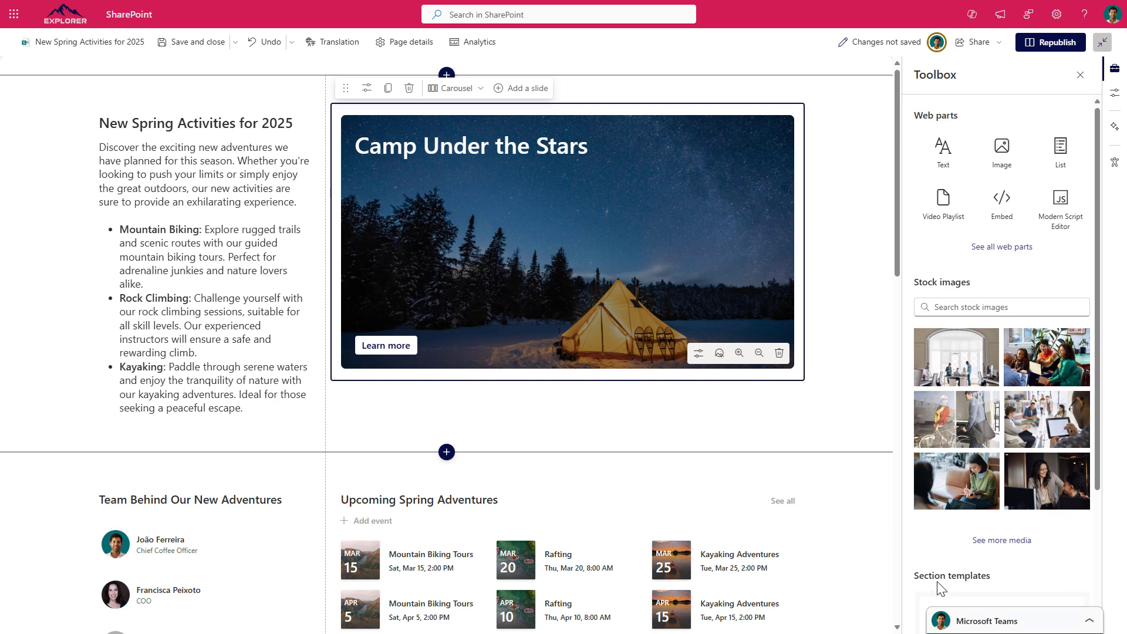
# - In the Hero settings, preview the Paddle Through Serenity, Ride the Rapids and Camp Under the Stars slides
pyautogui.click(579, 255)
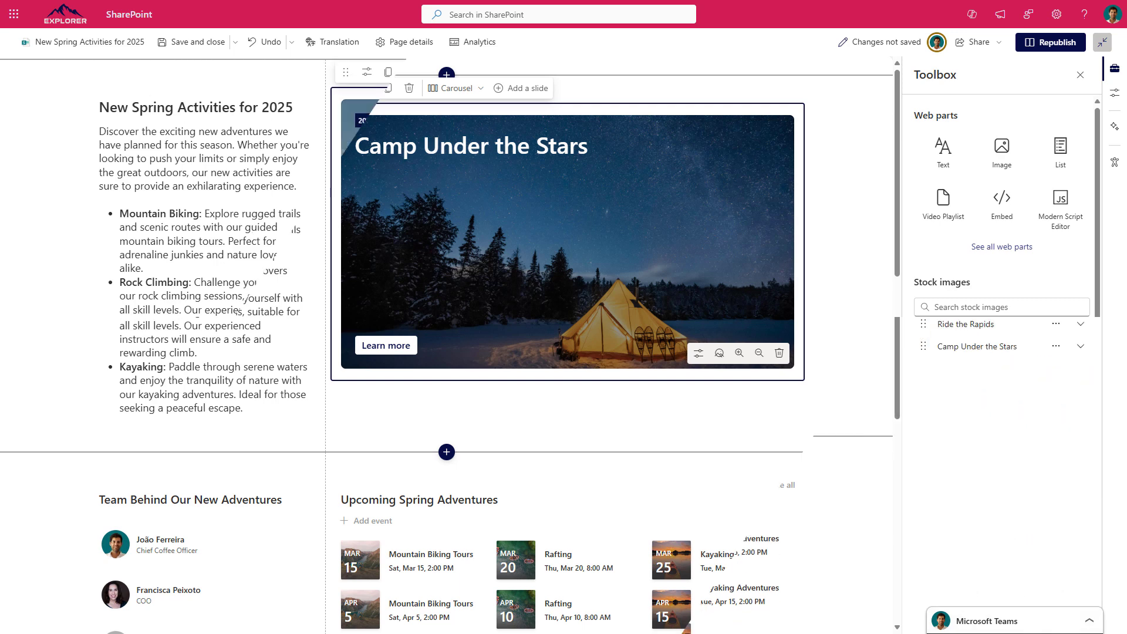
pyautogui.click(609, 369)
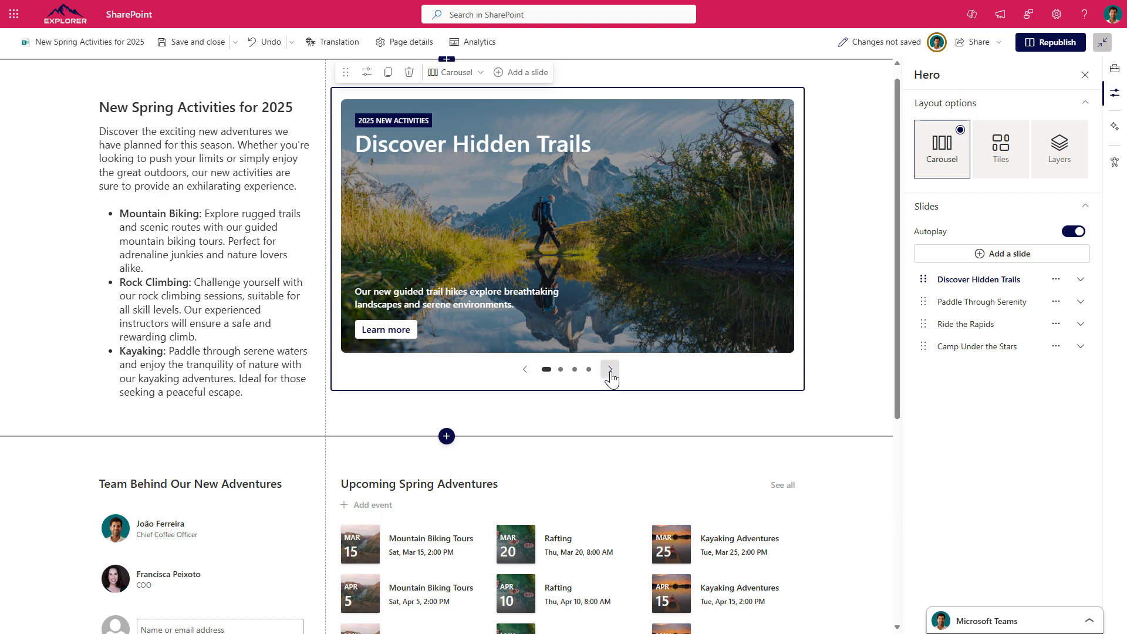
pyautogui.click(610, 371)
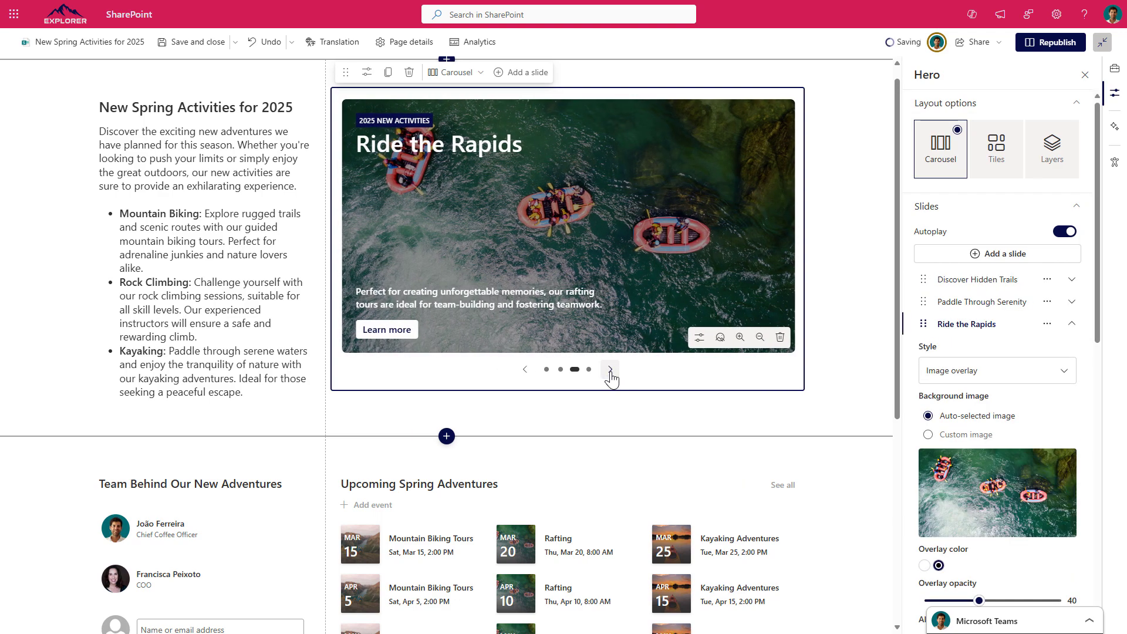
pyautogui.click(610, 371)
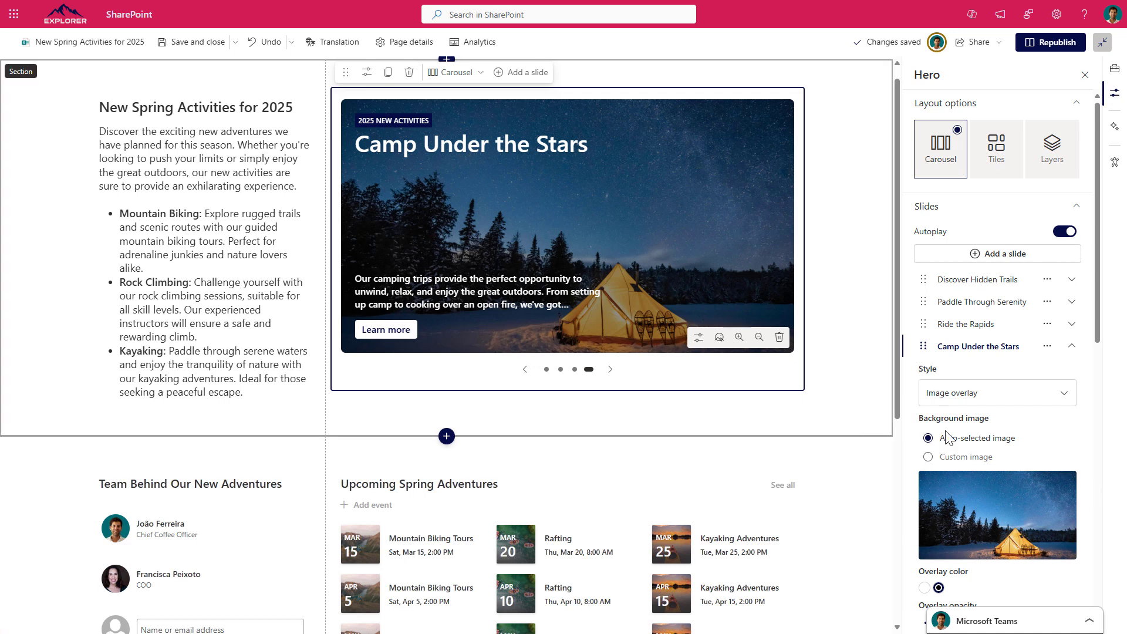
pyautogui.scroll(1, 849, 397)
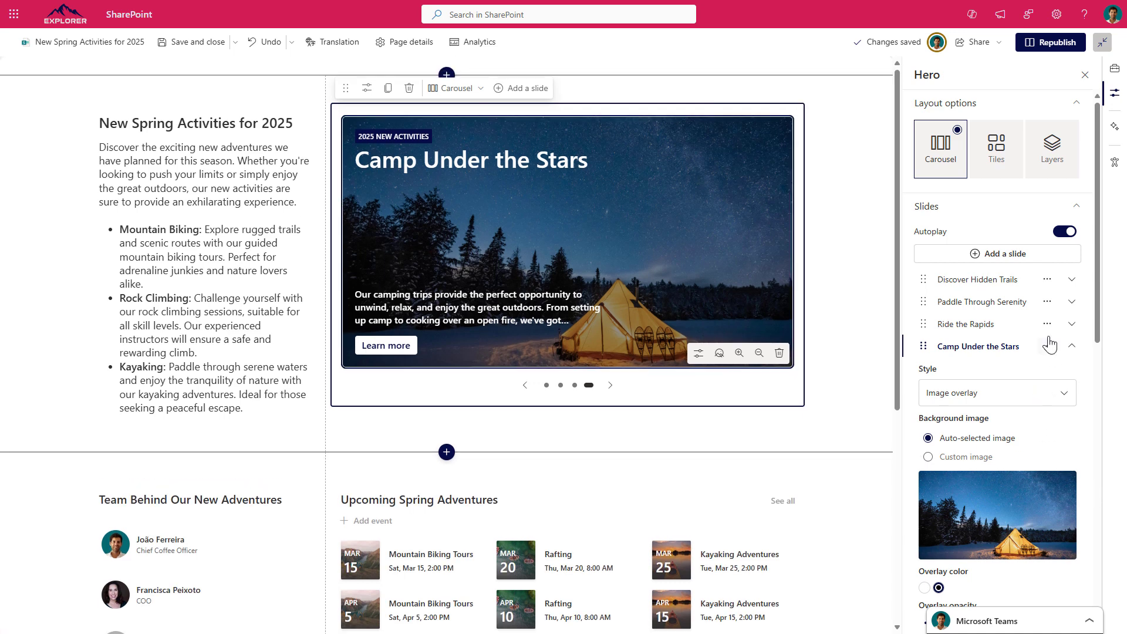
# - Turn Autoplay off, cycle through all four slides again, then turn Autoplay back on
pyautogui.click(1059, 234)
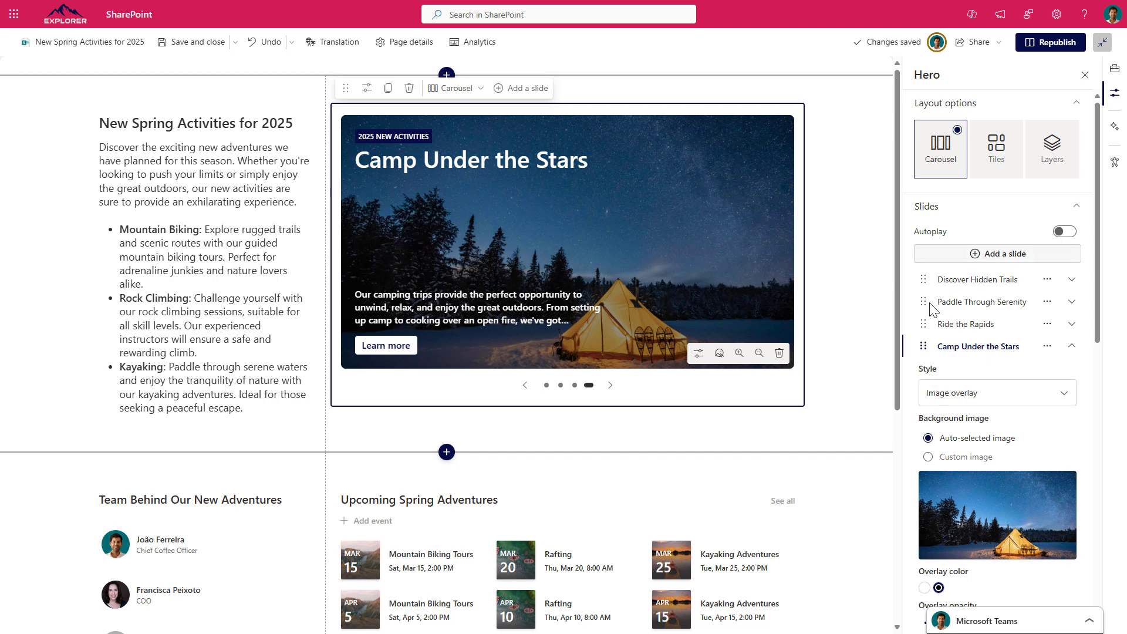
pyautogui.click(610, 387)
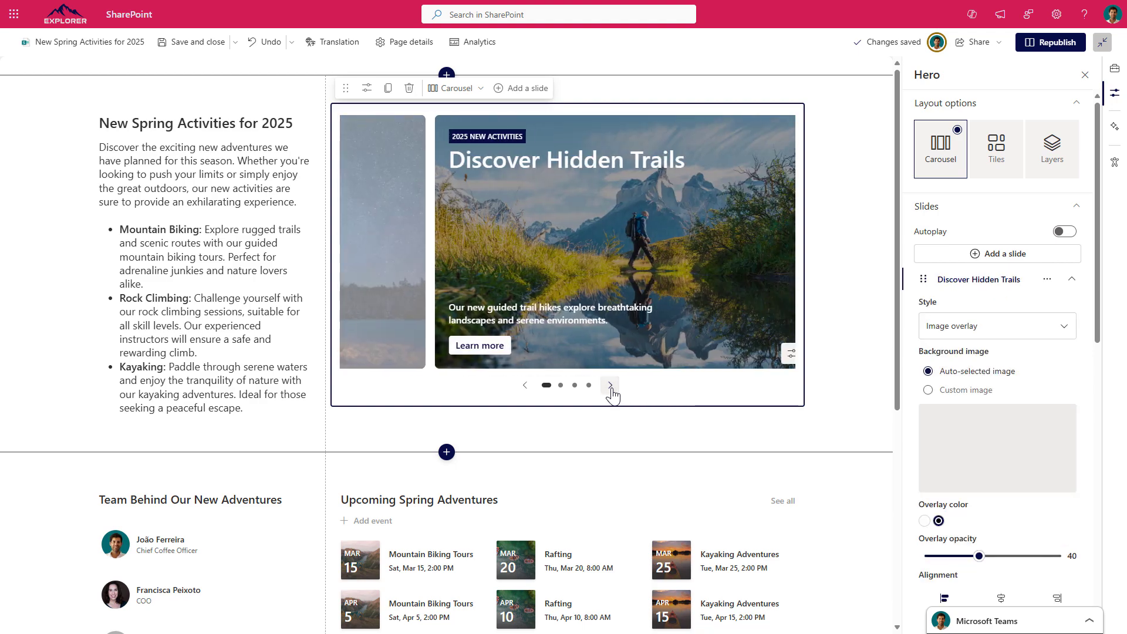
pyautogui.click(611, 387)
pyautogui.click(610, 386)
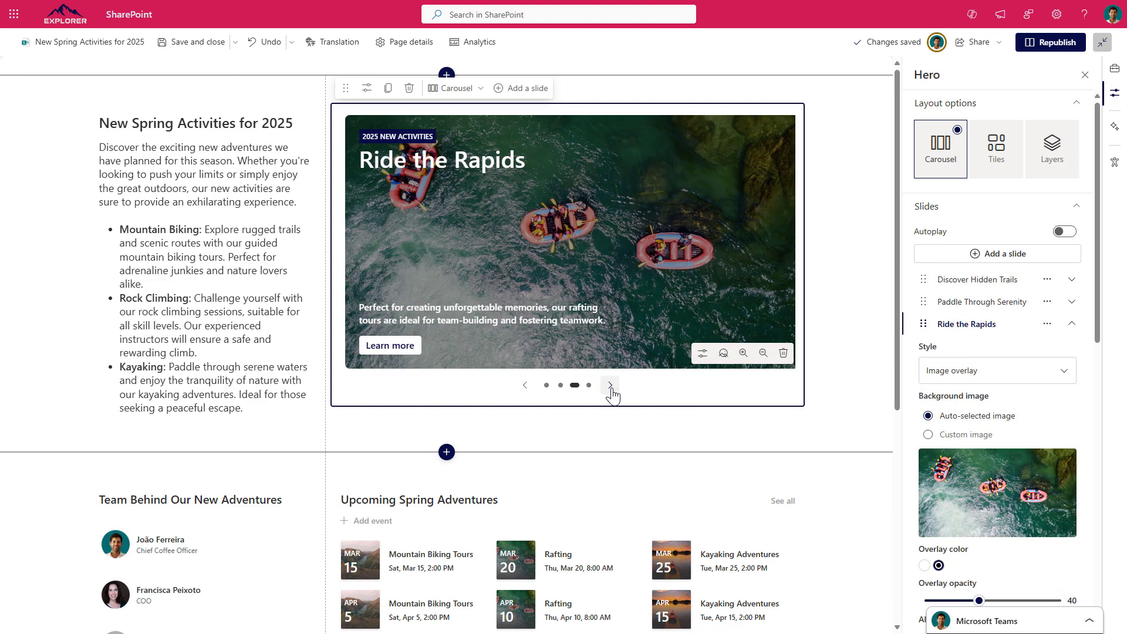
pyautogui.click(610, 385)
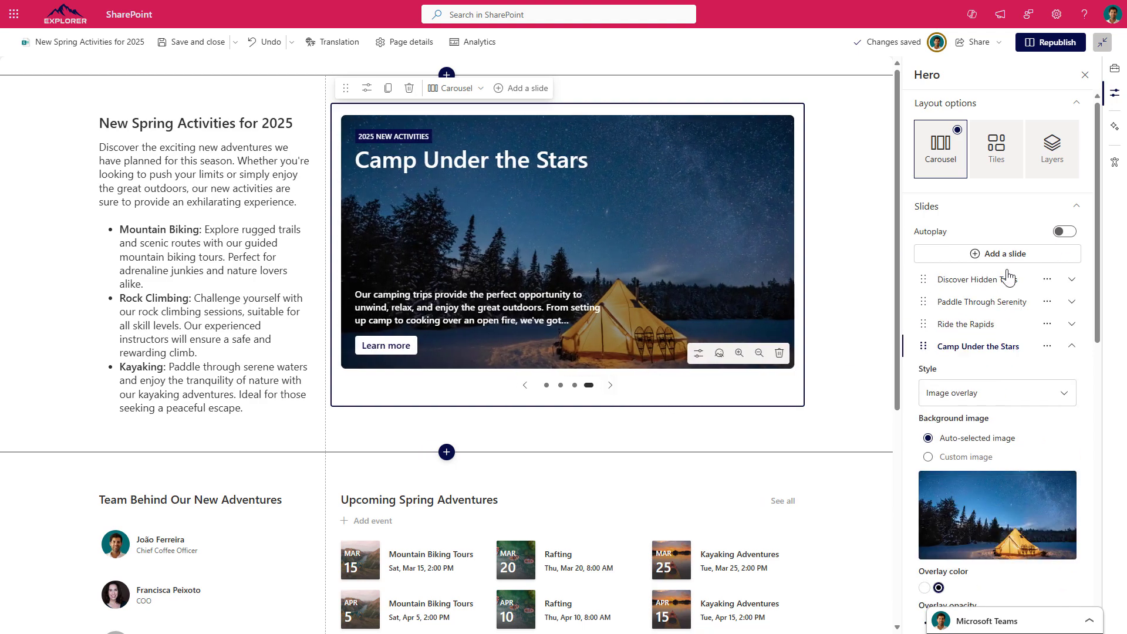
pyautogui.click(1064, 233)
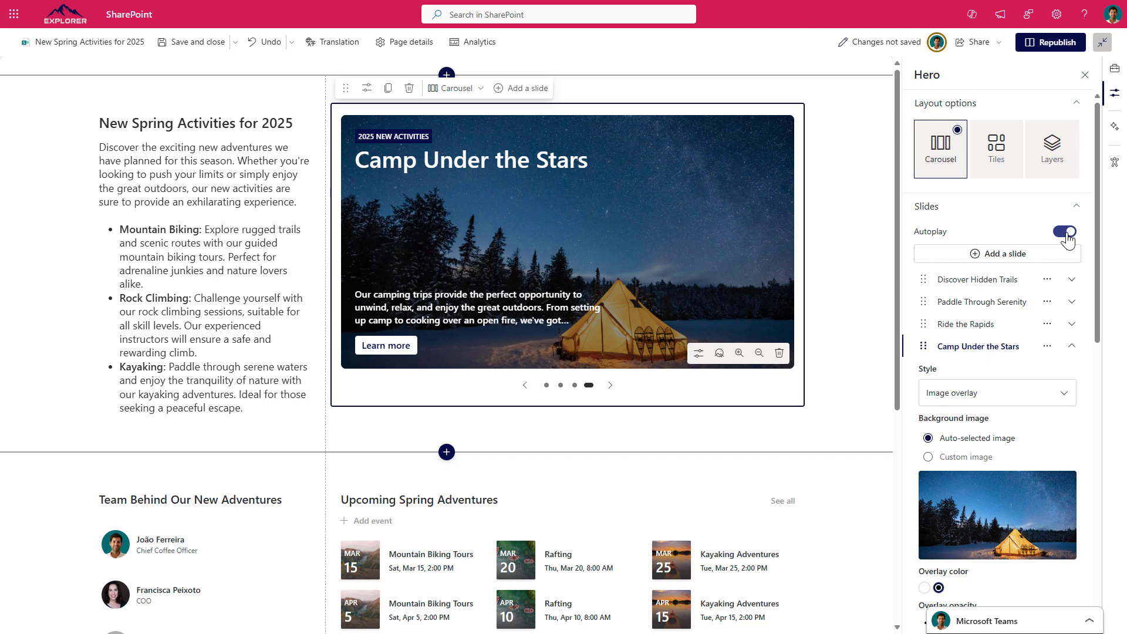
# - Begin entering accessibility alt text for the slide image
pyautogui.scroll(-10, 1056, 410)
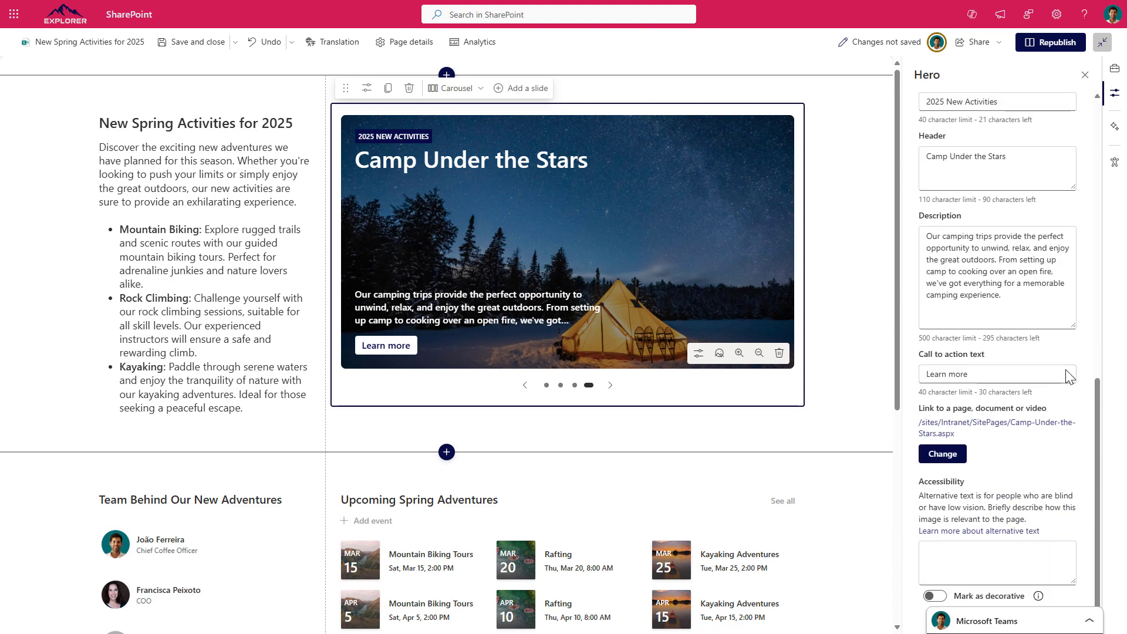
pyautogui.click(974, 561)
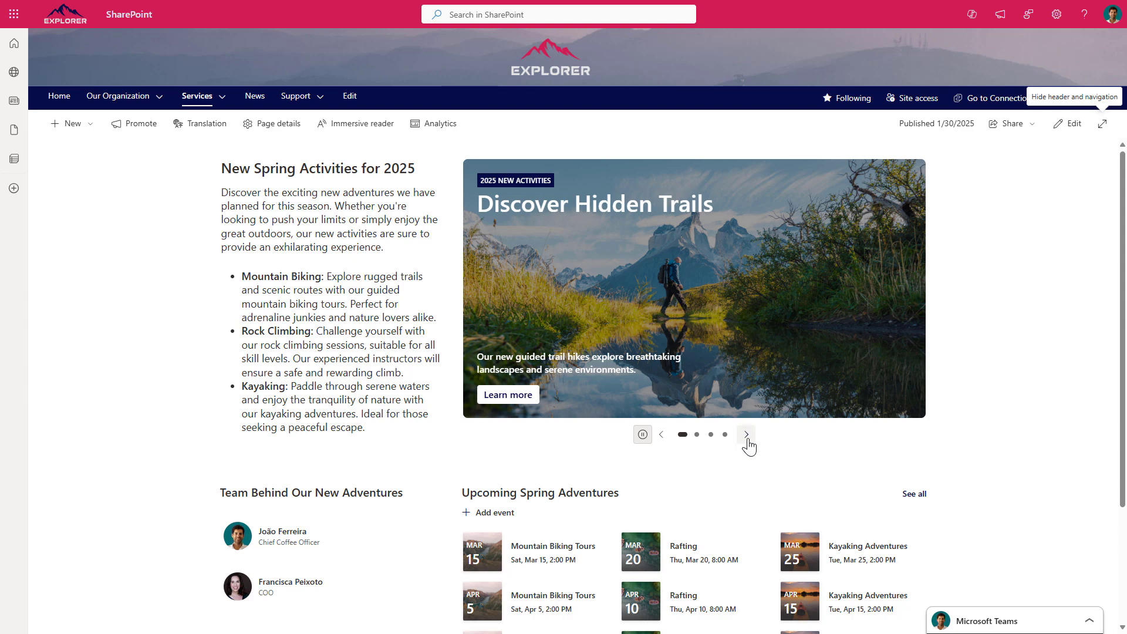
pyautogui.click(747, 435)
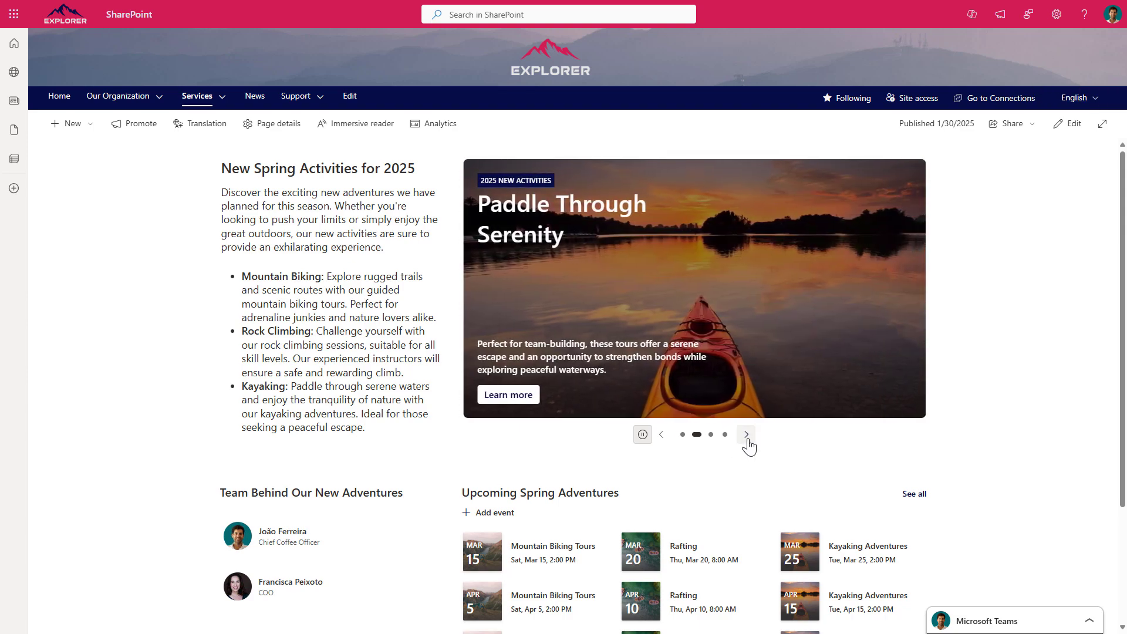
pyautogui.click(747, 434)
pyautogui.click(747, 434)
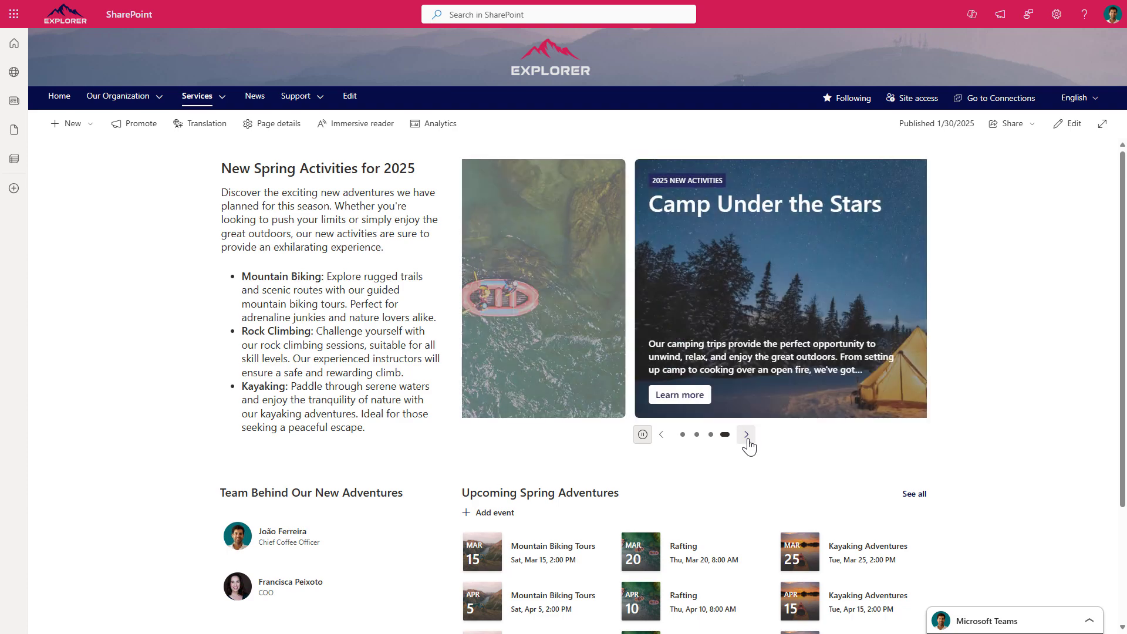